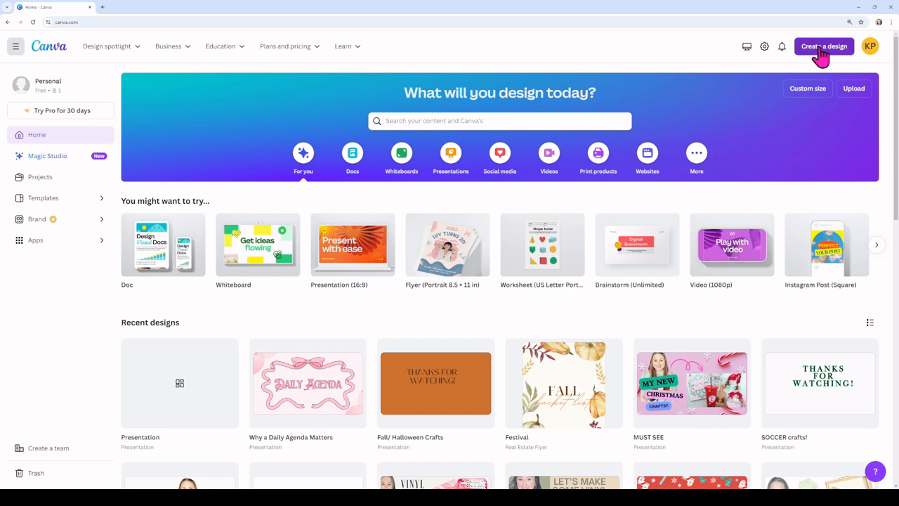
Step: Look through the presentation formats and presentation templates offered on the home page
{"action": "left_click", "coordinate": [822, 56]}
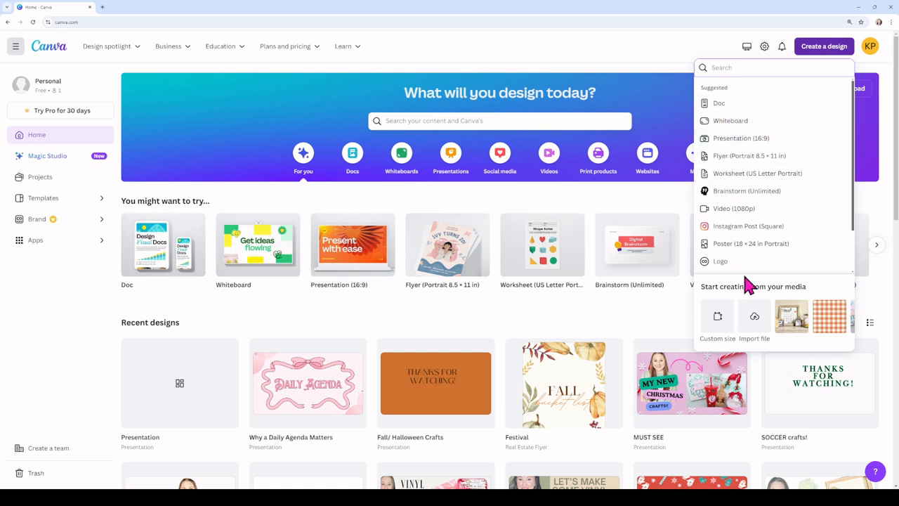
{"action": "left_click", "coordinate": [272, 132]}
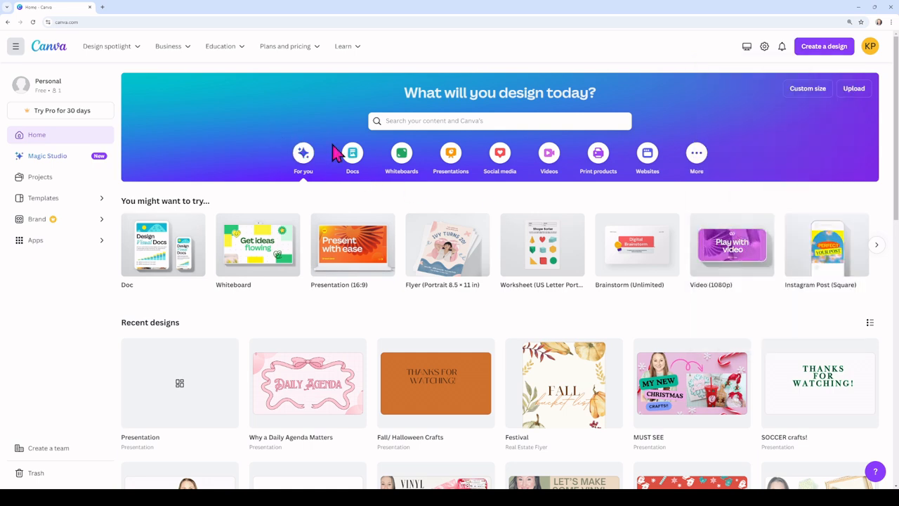
{"action": "left_click", "coordinate": [450, 155]}
{"action": "scroll", "coordinate": [424, 189], "scroll_direction": "down", "scroll_amount": 4}
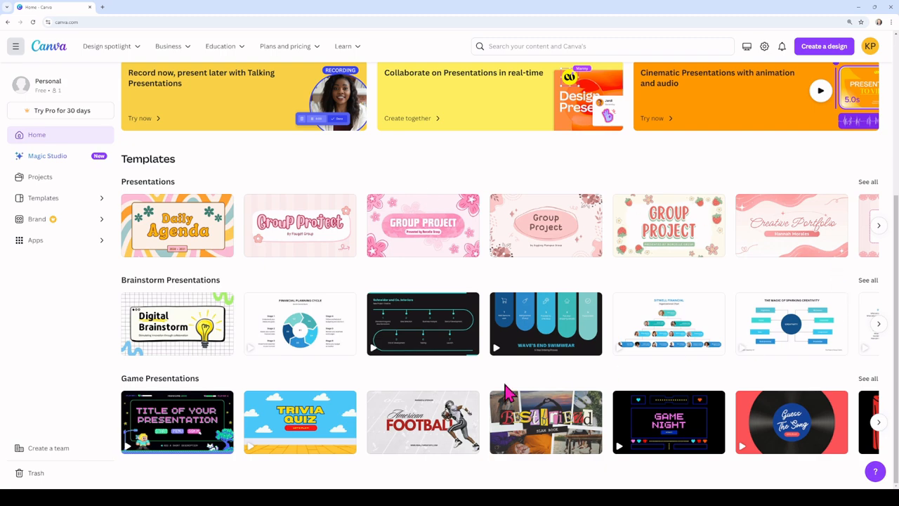
{"action": "scroll", "coordinate": [381, 257], "scroll_direction": "up", "scroll_amount": 2}
{"action": "scroll", "coordinate": [381, 321], "scroll_direction": "down", "scroll_amount": 2}
{"action": "scroll", "coordinate": [400, 316], "scroll_direction": "up", "scroll_amount": 4}
{"action": "scroll", "coordinate": [404, 316], "scroll_direction": "down", "scroll_amount": 2}
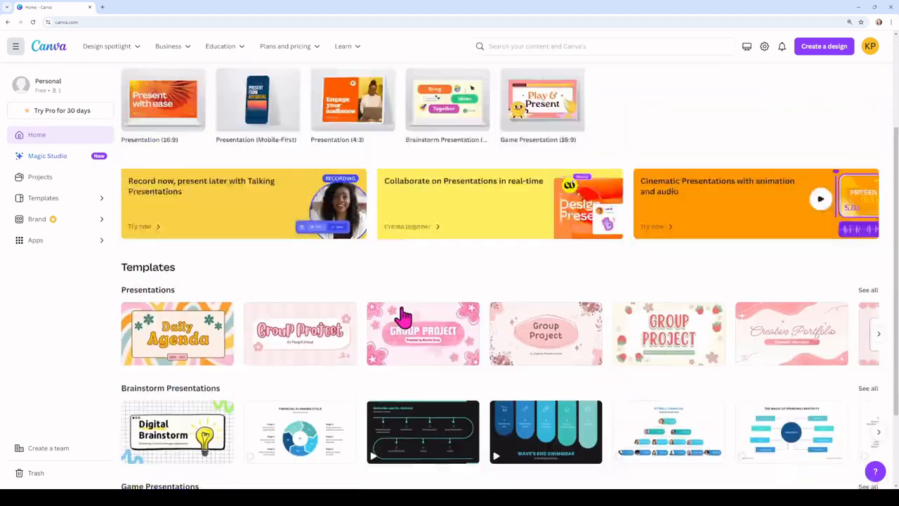
{"action": "scroll", "coordinate": [404, 317], "scroll_direction": "up", "scroll_amount": 3}
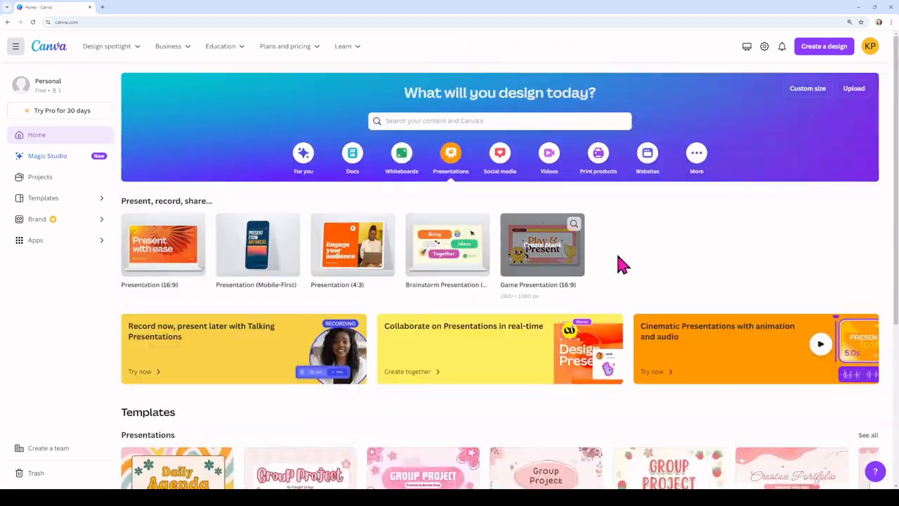
{"action": "left_click", "coordinate": [827, 47]}
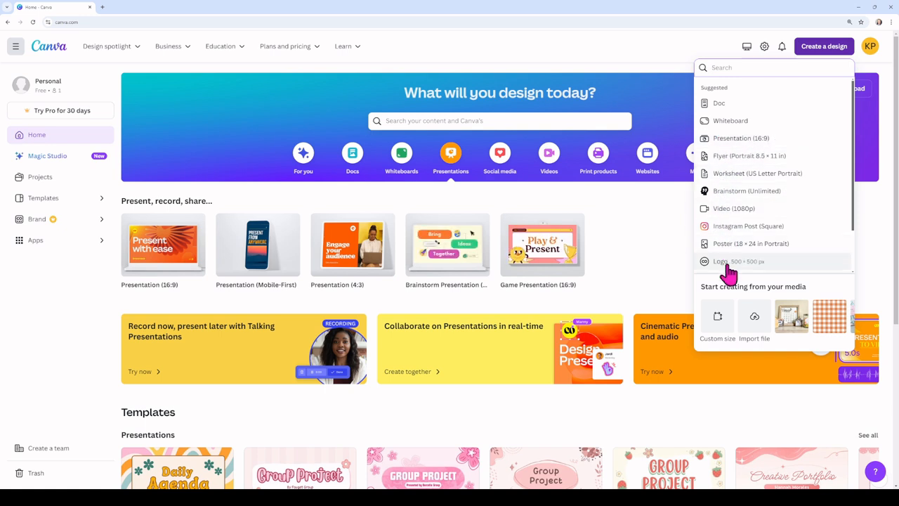
{"action": "left_click", "coordinate": [718, 320]}
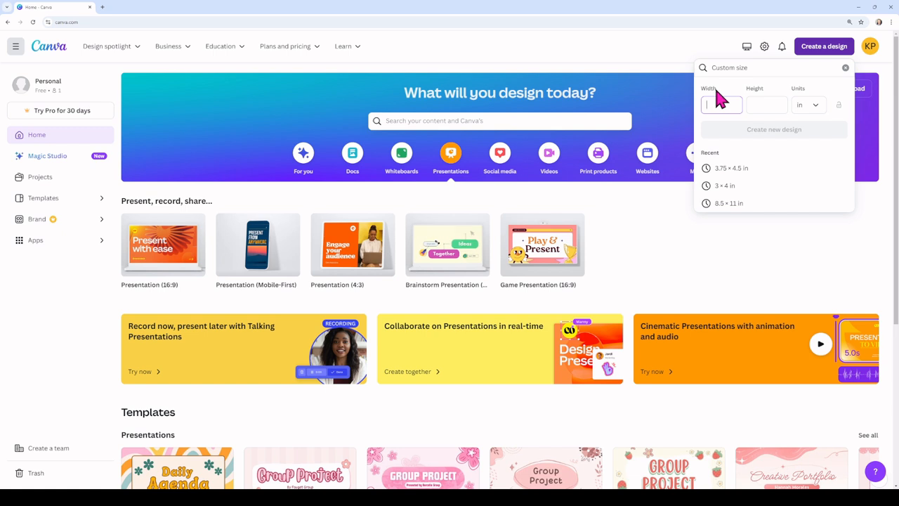
{"action": "left_click", "coordinate": [802, 113]}
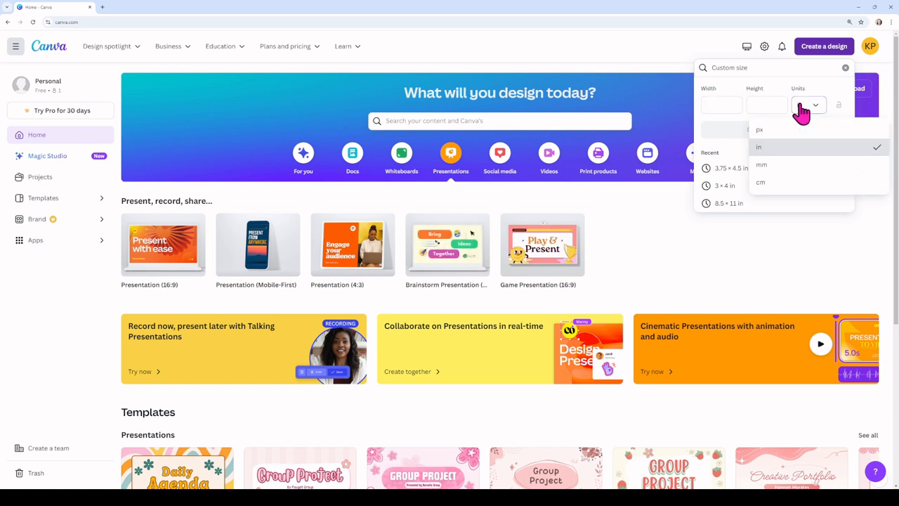
{"action": "left_click", "coordinate": [769, 156]}
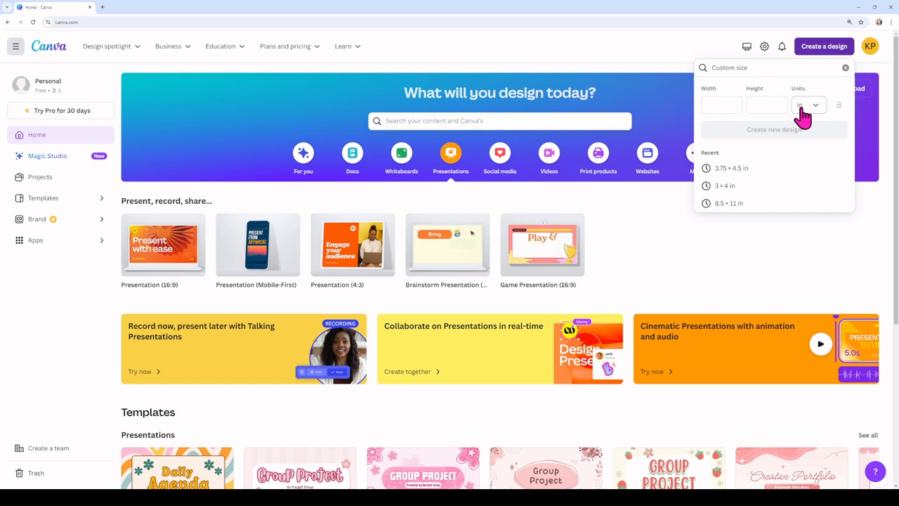
{"action": "left_click", "coordinate": [804, 65]}
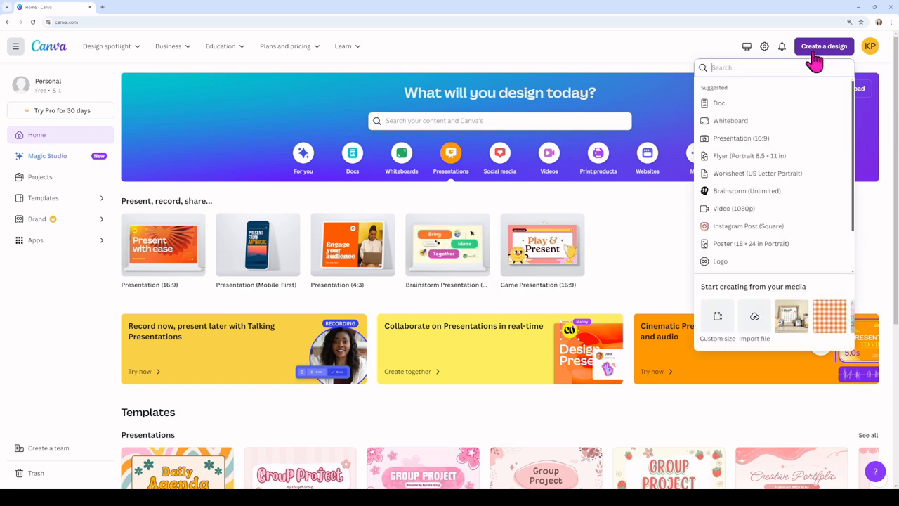
Step: Create a new blank Presentation (16:9) design
{"action": "left_click", "coordinate": [813, 55]}
{"action": "left_click", "coordinate": [801, 55]}
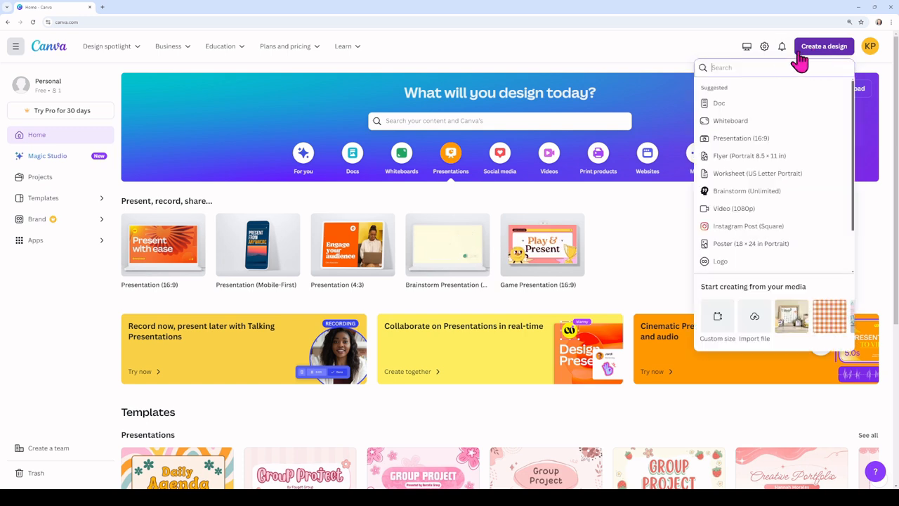
{"action": "left_click", "coordinate": [726, 142]}
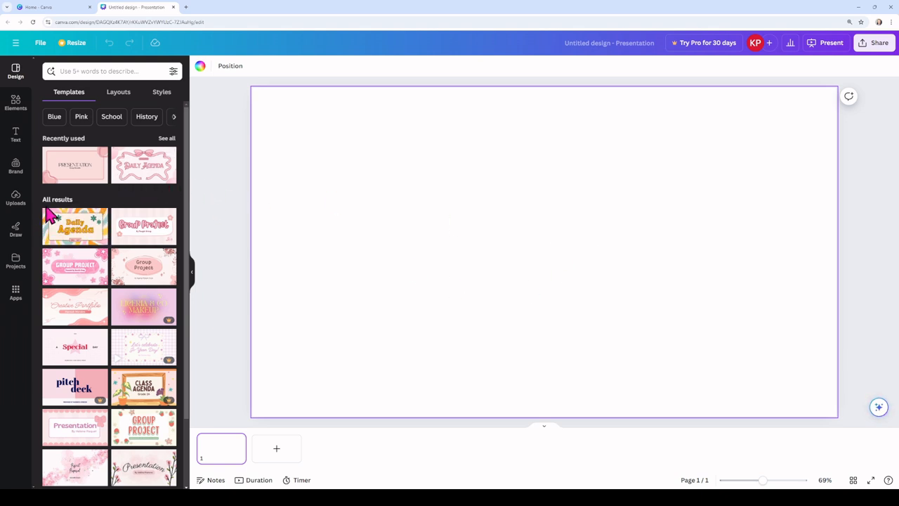
Step: Look through the available presentation templates for the blank design
{"action": "scroll", "coordinate": [107, 302], "scroll_direction": "down", "scroll_amount": 1}
{"action": "scroll", "coordinate": [107, 302], "scroll_direction": "down", "scroll_amount": 8}
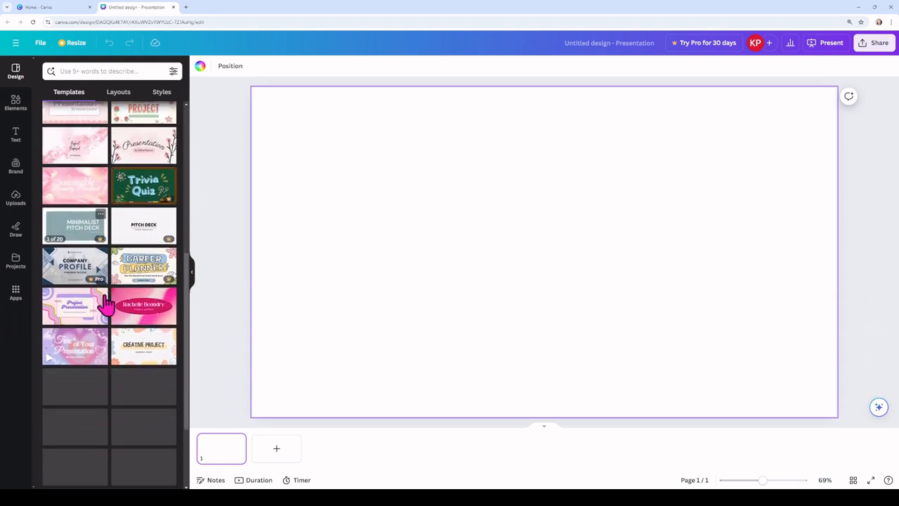
{"action": "scroll", "coordinate": [104, 304], "scroll_direction": "down", "scroll_amount": 6}
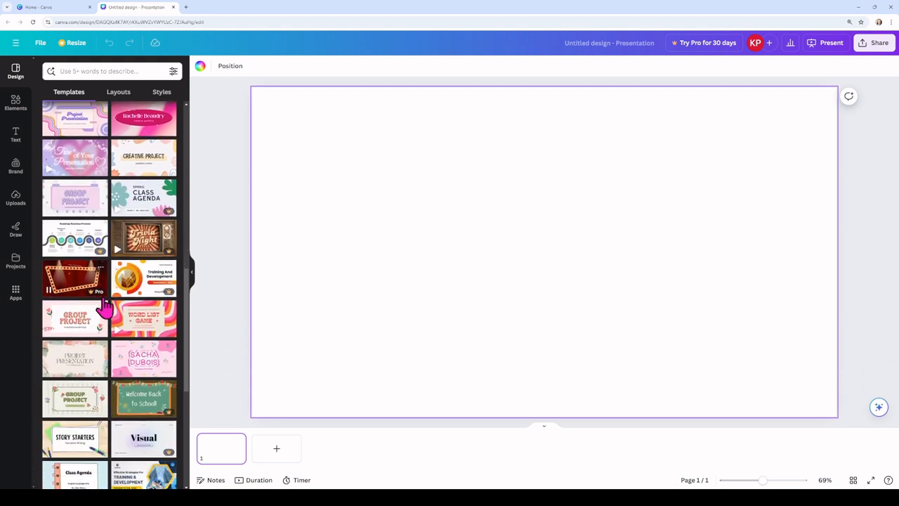
{"action": "scroll", "coordinate": [102, 304], "scroll_direction": "down", "scroll_amount": 4}
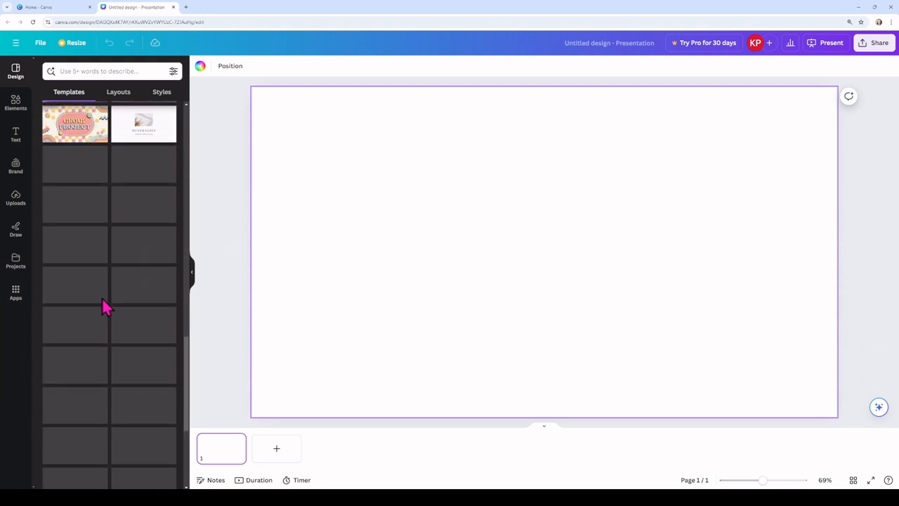
{"action": "scroll", "coordinate": [105, 305], "scroll_direction": "up", "scroll_amount": 15}
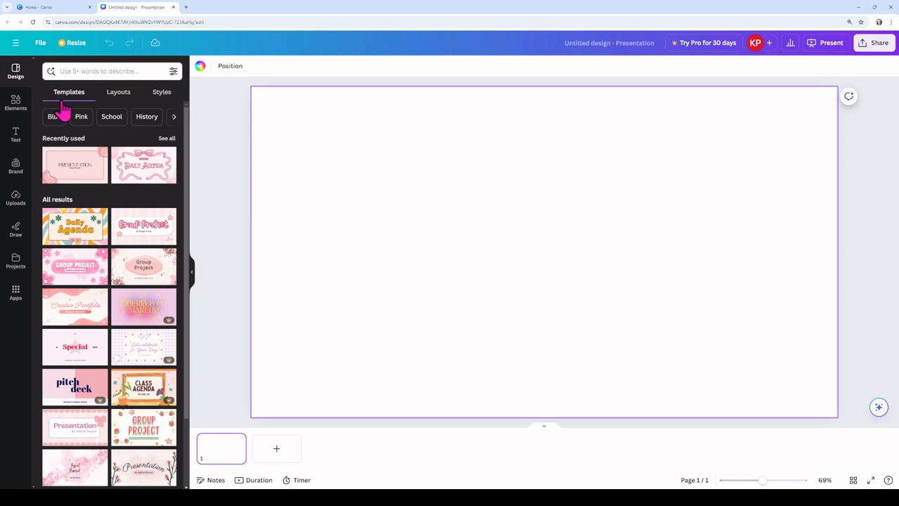
Step: Apply the Arsenal and Radley style combination with the blue and orange palette to the blank page
{"action": "left_click", "coordinate": [163, 96]}
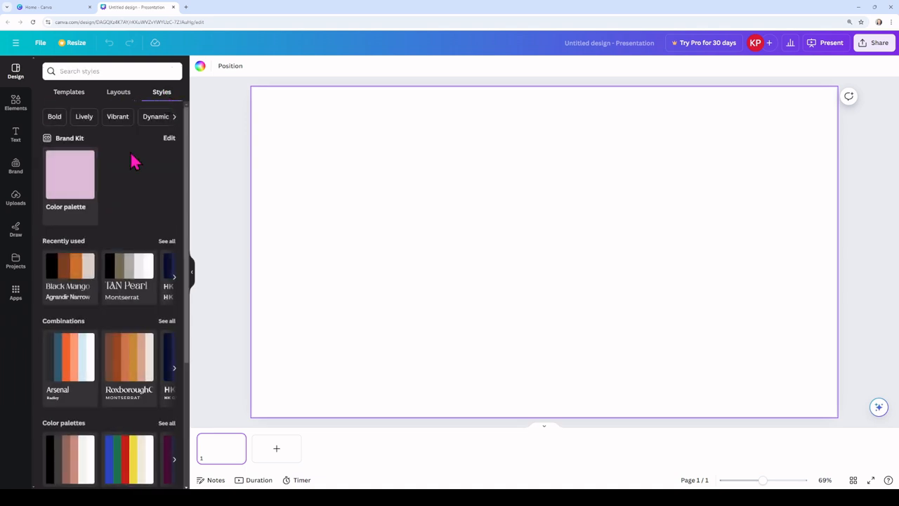
{"action": "scroll", "coordinate": [76, 370], "scroll_direction": "down", "scroll_amount": 1}
{"action": "scroll", "coordinate": [75, 370], "scroll_direction": "down", "scroll_amount": 2}
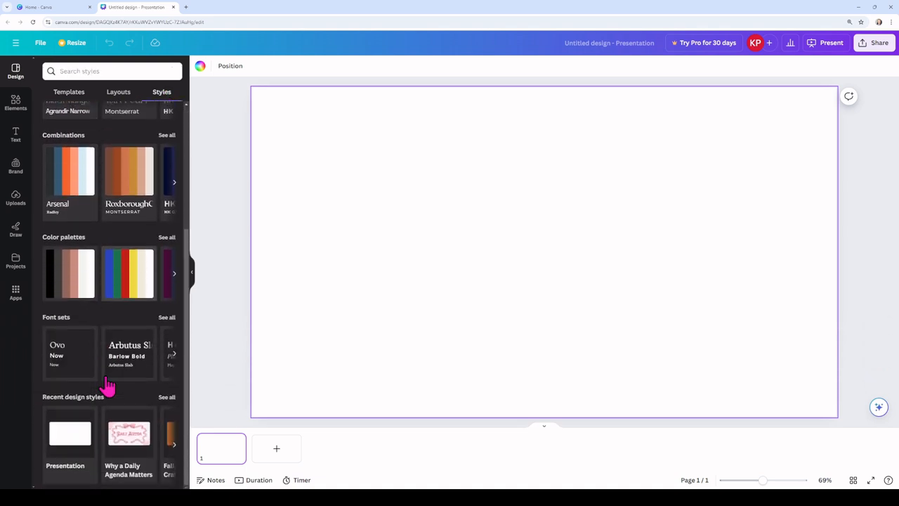
{"action": "scroll", "coordinate": [112, 383], "scroll_direction": "up", "scroll_amount": 1}
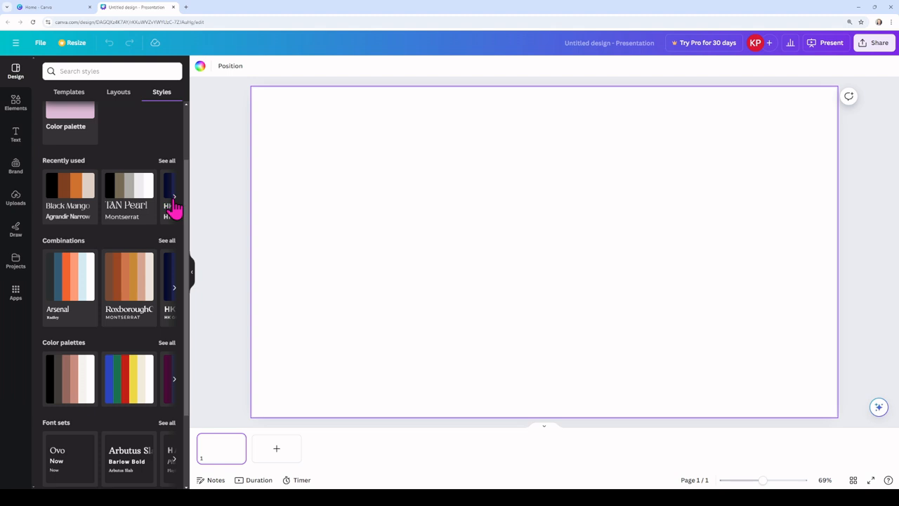
{"action": "scroll", "coordinate": [142, 356], "scroll_direction": "down", "scroll_amount": 1}
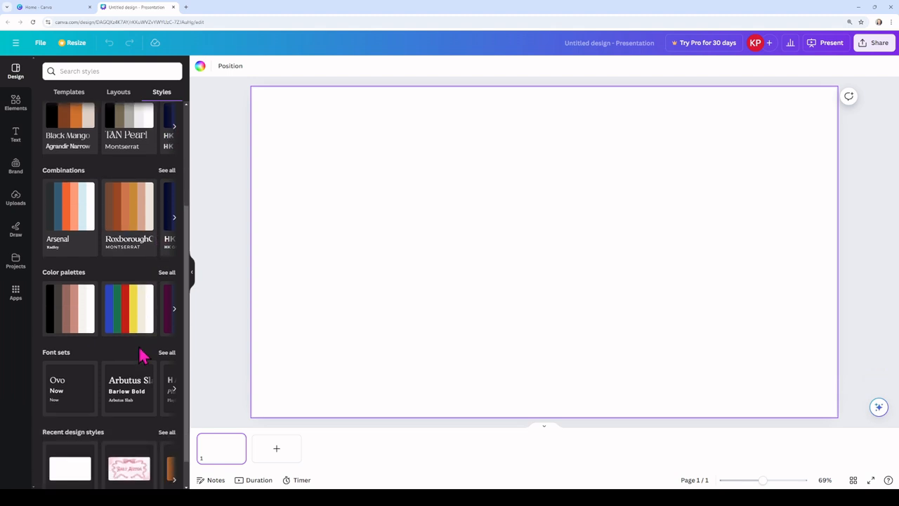
{"action": "left_click", "coordinate": [174, 223]}
{"action": "left_click", "coordinate": [45, 224]}
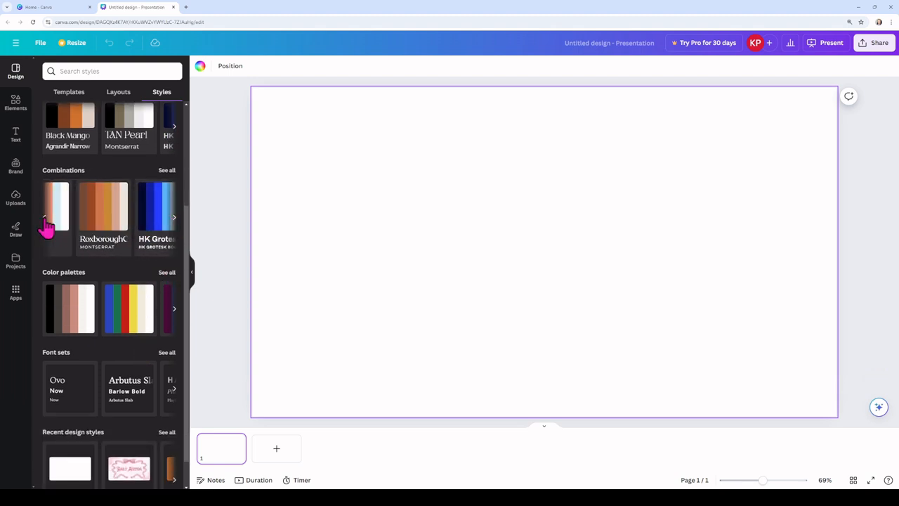
{"action": "left_click", "coordinate": [63, 211]}
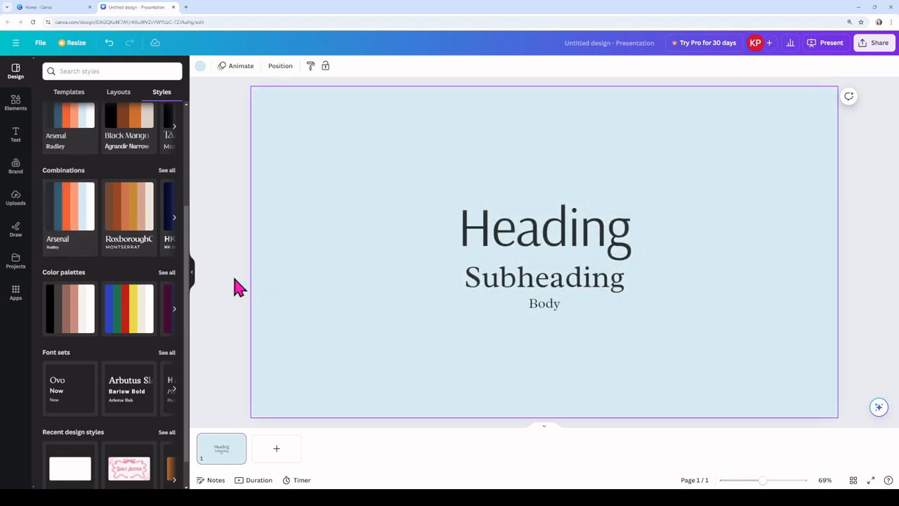
Step: Examine the page layouts offered in the applied style and return to the template list
{"action": "left_click", "coordinate": [118, 92]}
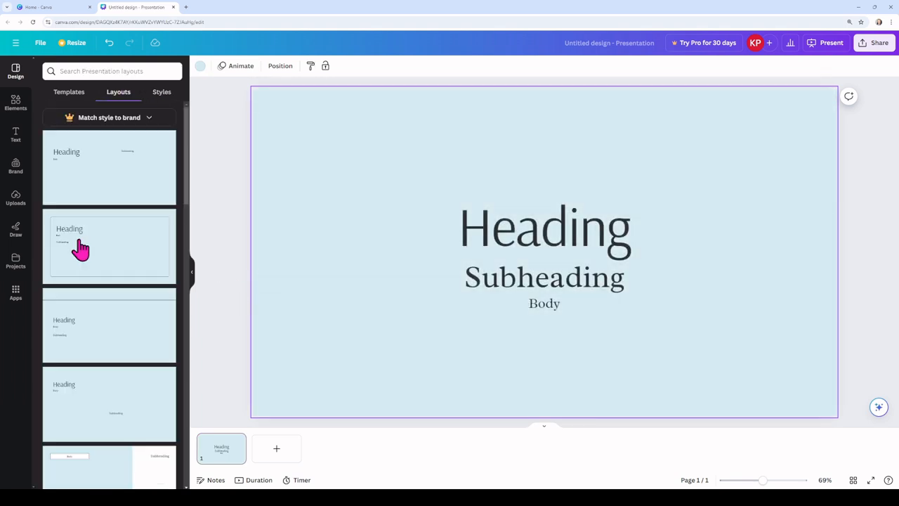
{"action": "scroll", "coordinate": [100, 270], "scroll_direction": "down", "scroll_amount": 5}
{"action": "scroll", "coordinate": [101, 277], "scroll_direction": "down", "scroll_amount": 10}
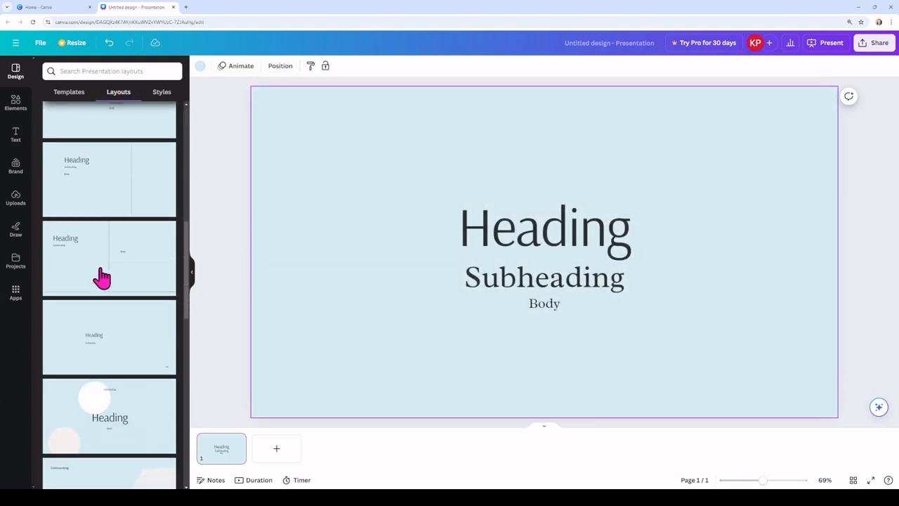
{"action": "scroll", "coordinate": [102, 279], "scroll_direction": "down", "scroll_amount": 10}
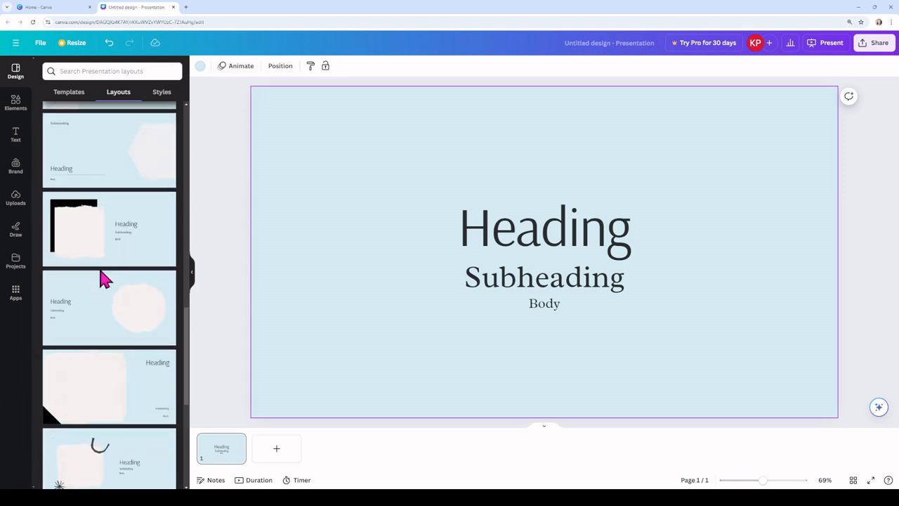
{"action": "scroll", "coordinate": [92, 267], "scroll_direction": "up", "scroll_amount": 15}
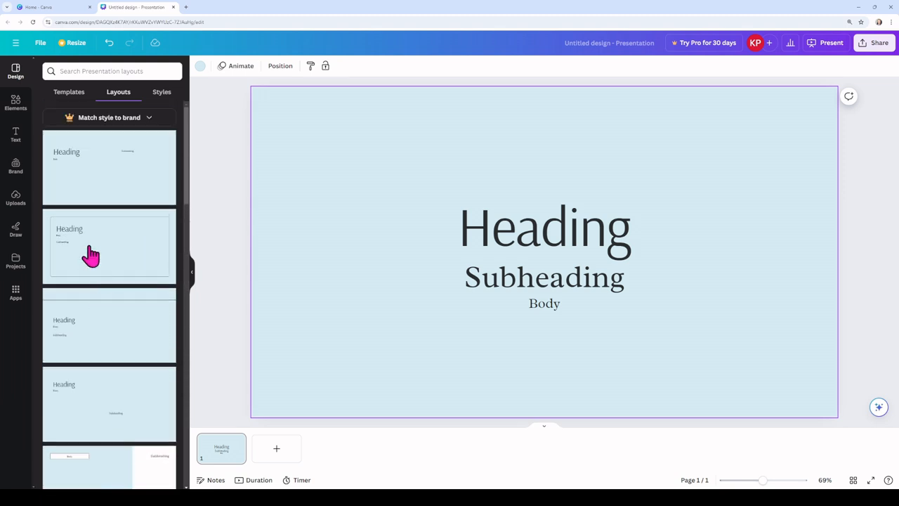
{"action": "left_click", "coordinate": [69, 99]}
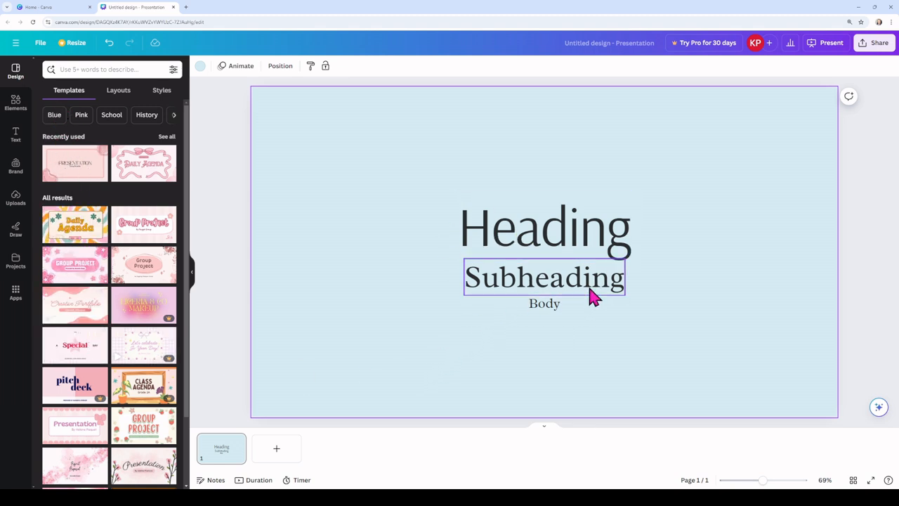
Step: Change the heading's font to Magnolia Script and replace its text with "Canva"
{"action": "double_click", "coordinate": [563, 243]}
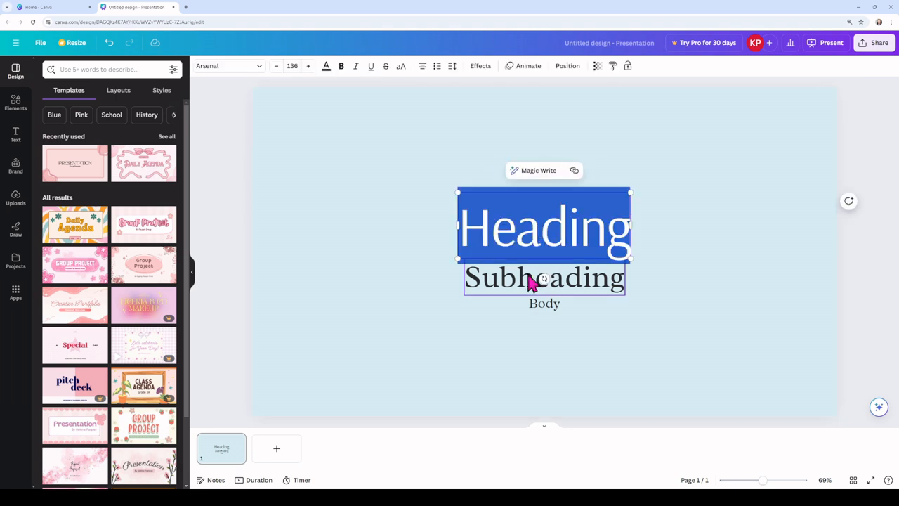
{"action": "left_click", "coordinate": [222, 75]}
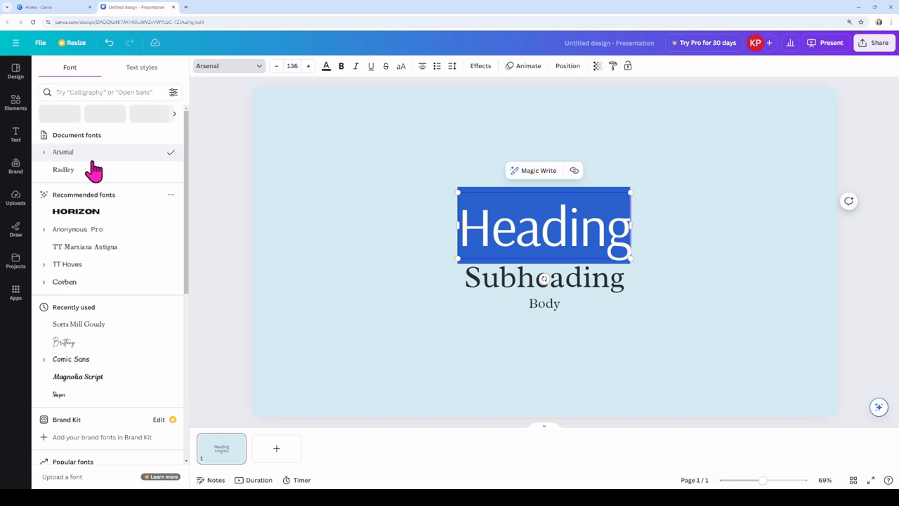
{"action": "left_click", "coordinate": [236, 70]}
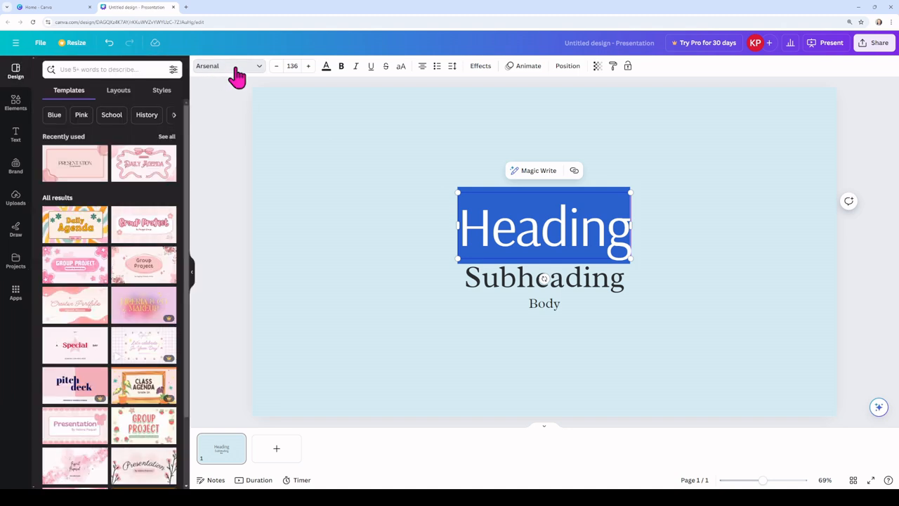
{"action": "left_click", "coordinate": [231, 72]}
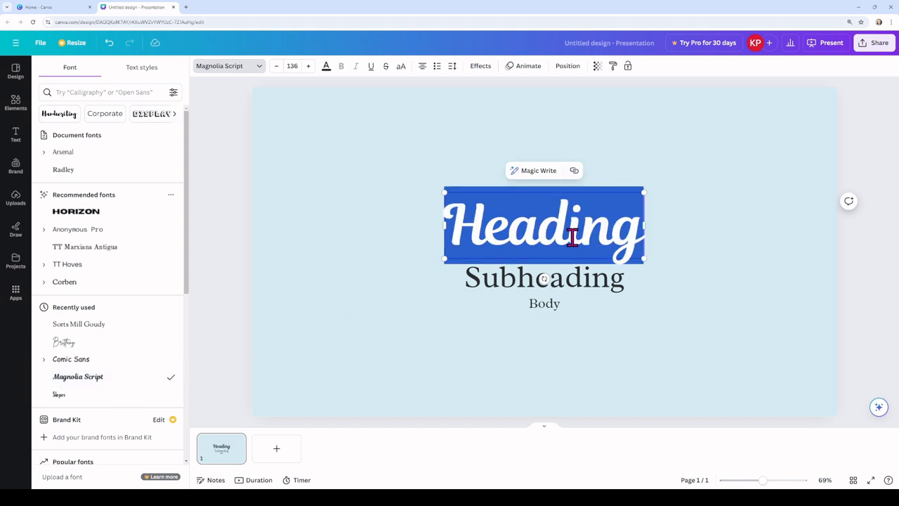
{"action": "type", "text": "Canva"}
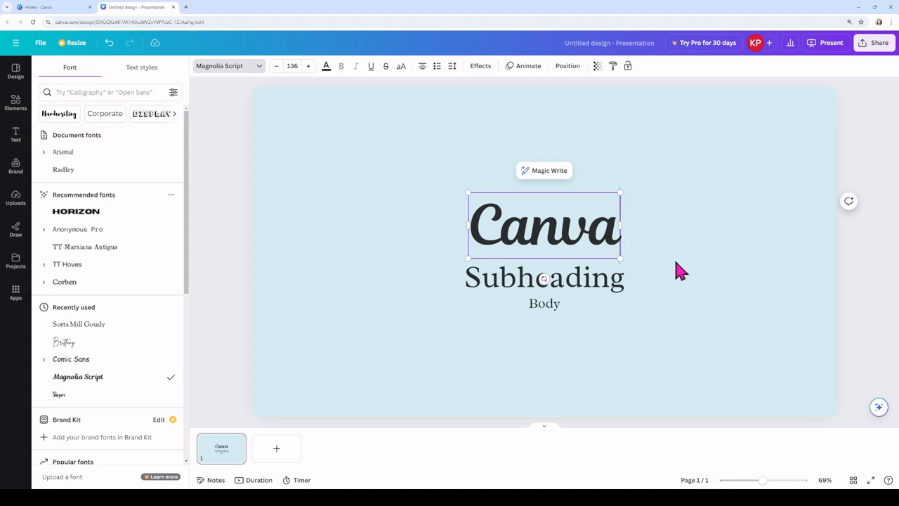
Step: Enlarge the "Canva" heading and adjust its font size to 162
{"action": "mouse_move", "coordinate": [620, 258]}
{"action": "left_mouse_down"}
{"action": "mouse_move", "coordinate": [717, 302]}
{"action": "mouse_move", "coordinate": [656, 272]}
{"action": "mouse_move", "coordinate": [636, 251]}
{"action": "left_mouse_up"}
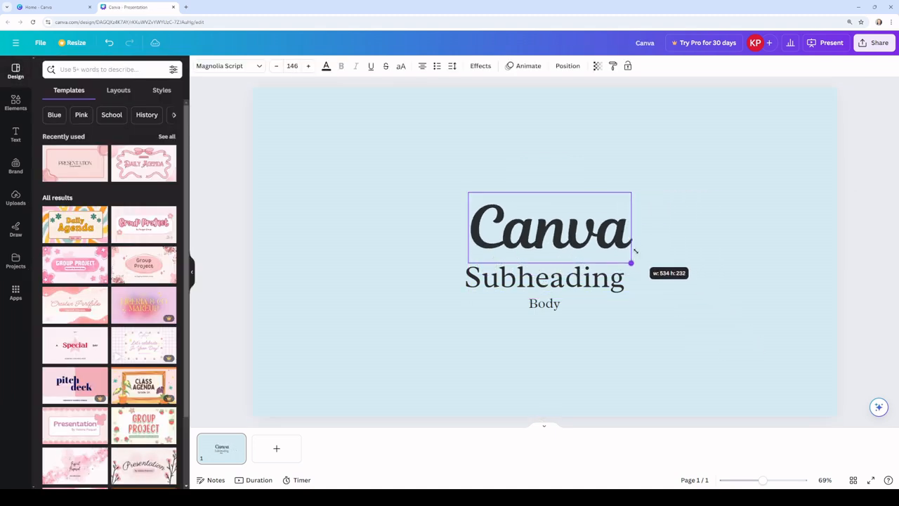
{"action": "left_click", "coordinate": [309, 67]}
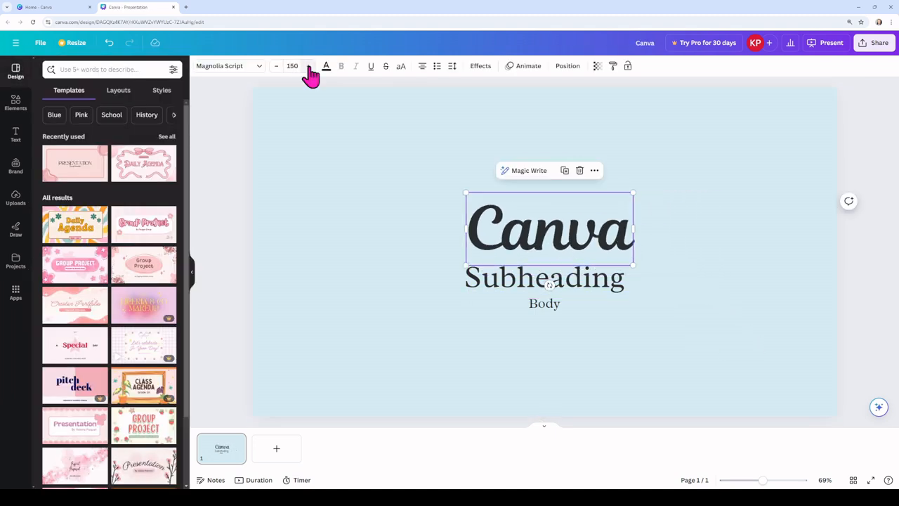
{"action": "left_click", "coordinate": [309, 67]}
{"action": "left_click", "coordinate": [308, 67]}
{"action": "left_click", "coordinate": [309, 67]}
{"action": "left_click", "coordinate": [309, 67]}
{"action": "left_click", "coordinate": [309, 67]}
{"action": "left_click", "coordinate": [309, 67]}
{"action": "left_click", "coordinate": [308, 66]}
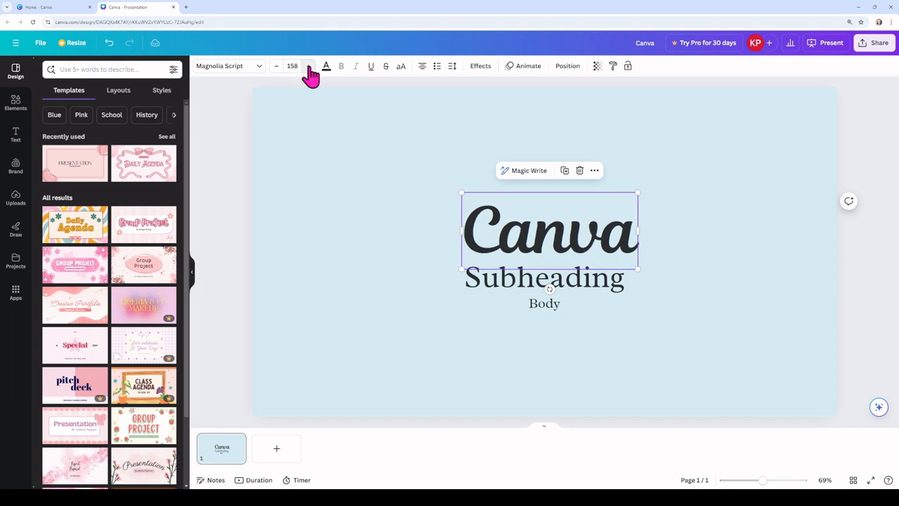
{"action": "left_click", "coordinate": [308, 67]}
{"action": "left_click", "coordinate": [308, 67]}
{"action": "left_click", "coordinate": [277, 67]}
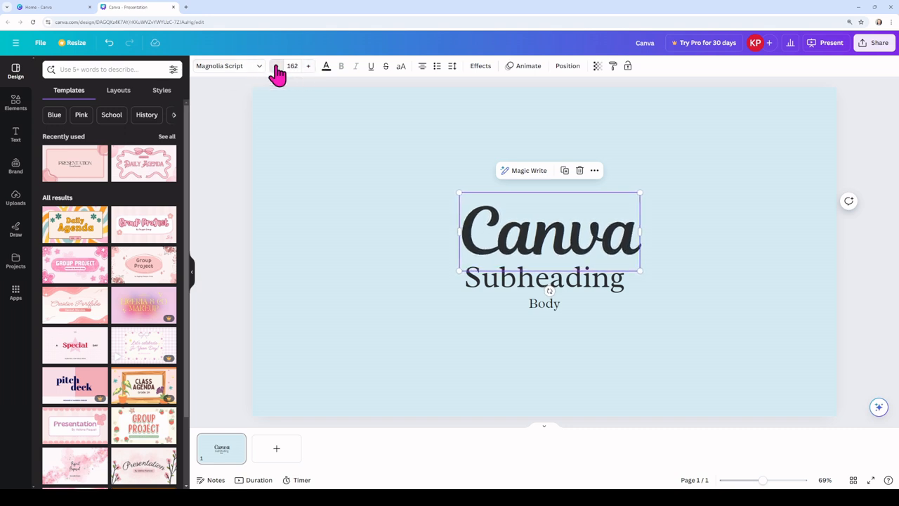
Step: Enlarge the "Canva" heading to font size 256 and place it just above the subheading
{"action": "left_click", "coordinate": [276, 67]}
{"action": "left_click", "coordinate": [276, 67]}
{"action": "left_click_drag", "start_coordinate": [532, 225], "coordinate": [505, 185]}
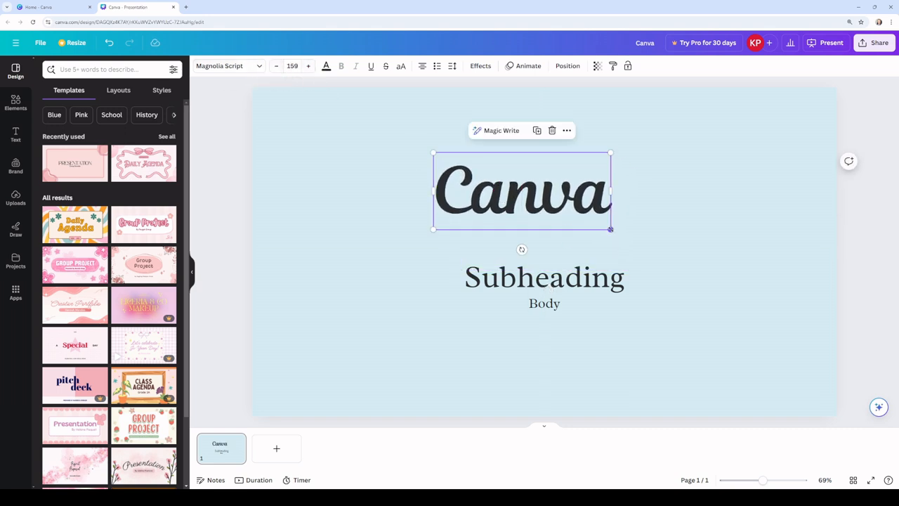
{"action": "left_click_drag", "start_coordinate": [611, 229], "coordinate": [720, 277]}
{"action": "left_click_drag", "start_coordinate": [621, 249], "coordinate": [579, 218]}
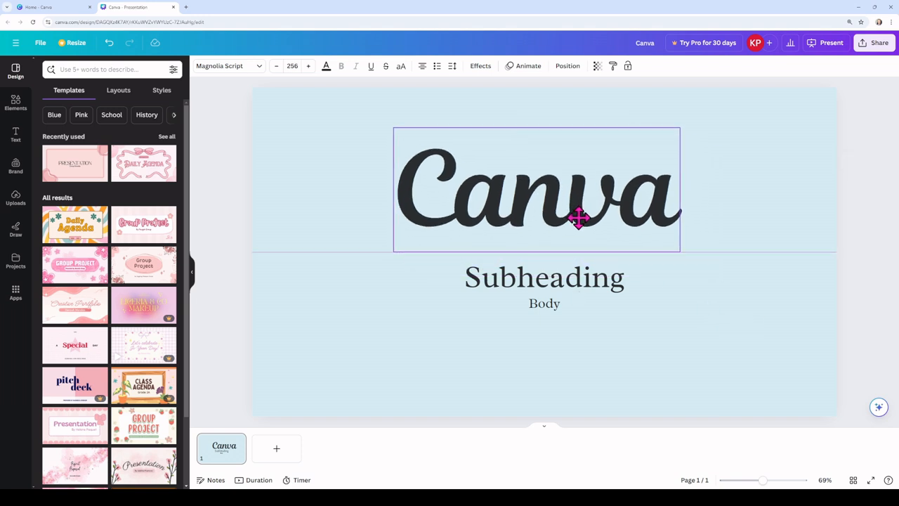
Step: Move the subheading up directly beneath the "Canva" heading
{"action": "left_click", "coordinate": [579, 289]}
{"action": "left_click_drag", "start_coordinate": [579, 290], "coordinate": [580, 253]}
{"action": "double_click", "coordinate": [562, 256]}
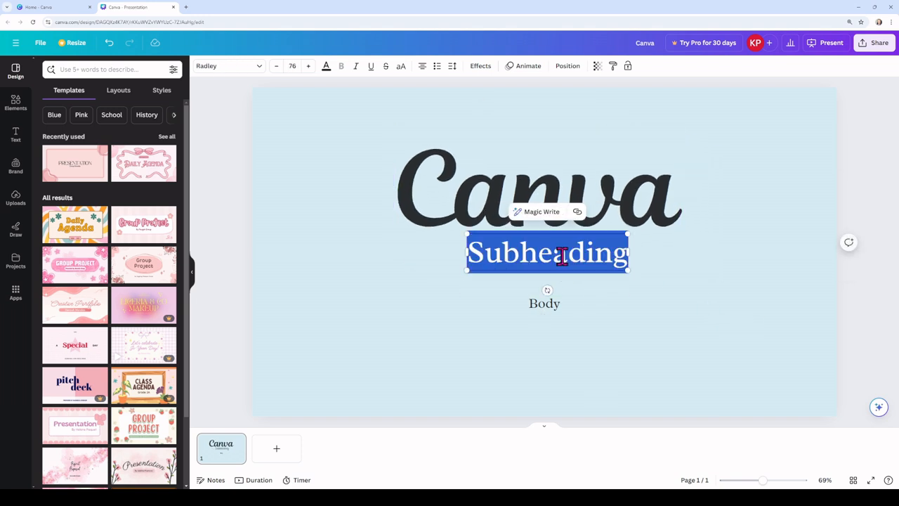
{"action": "left_click", "coordinate": [514, 295]}
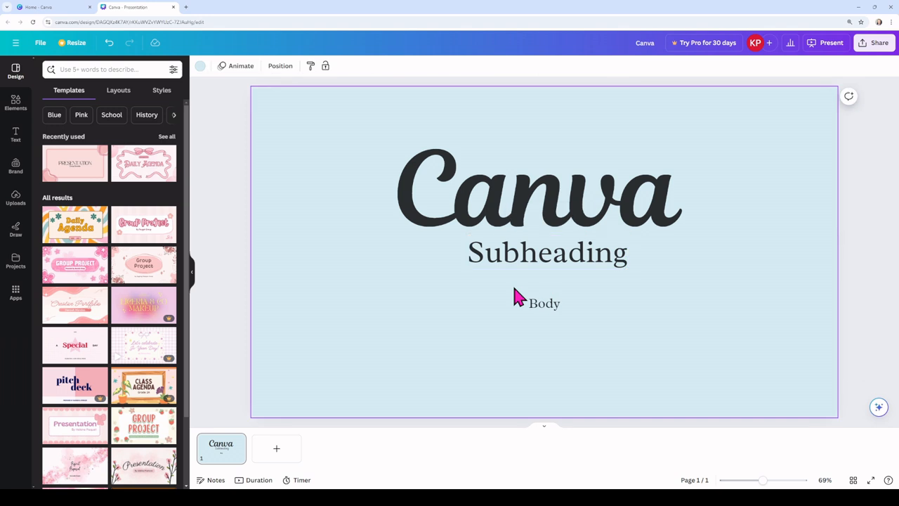
Step: Delete the "Body" and "Subheading" text boxes from the page
{"action": "left_click", "coordinate": [535, 308]}
{"action": "left_click", "coordinate": [565, 317]}
{"action": "left_click", "coordinate": [554, 305]}
{"action": "right_click", "coordinate": [555, 309]}
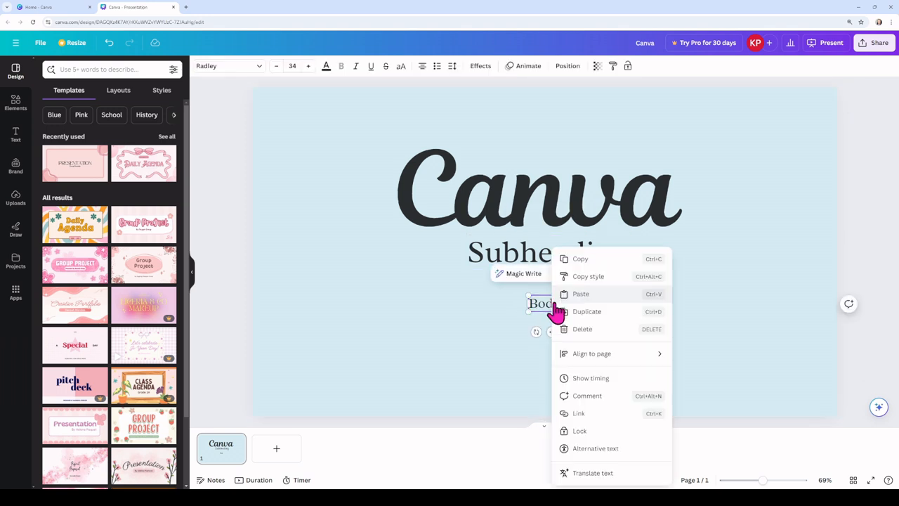
{"action": "left_click", "coordinate": [581, 330]}
{"action": "right_click", "coordinate": [554, 260]}
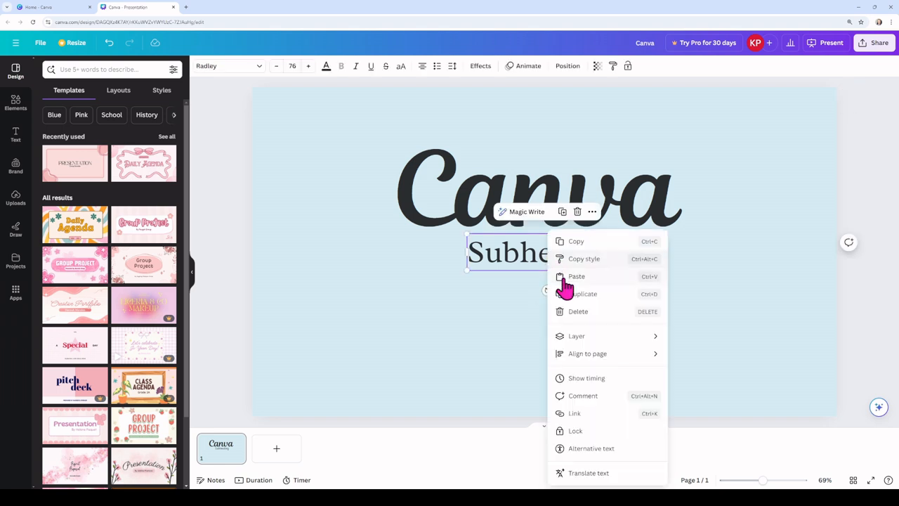
{"action": "left_click", "coordinate": [578, 313]}
{"action": "left_click", "coordinate": [492, 291]}
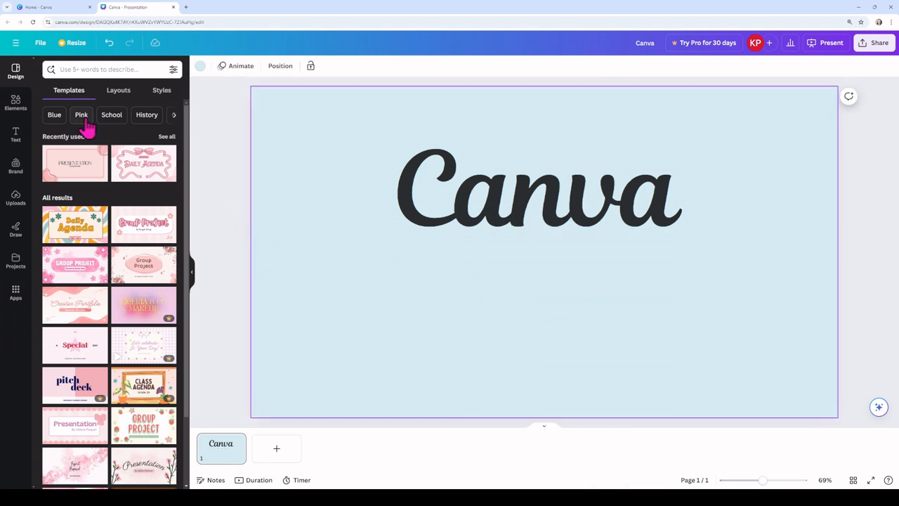
Step: Open the text options and go to the font combinations
{"action": "left_click", "coordinate": [19, 137]}
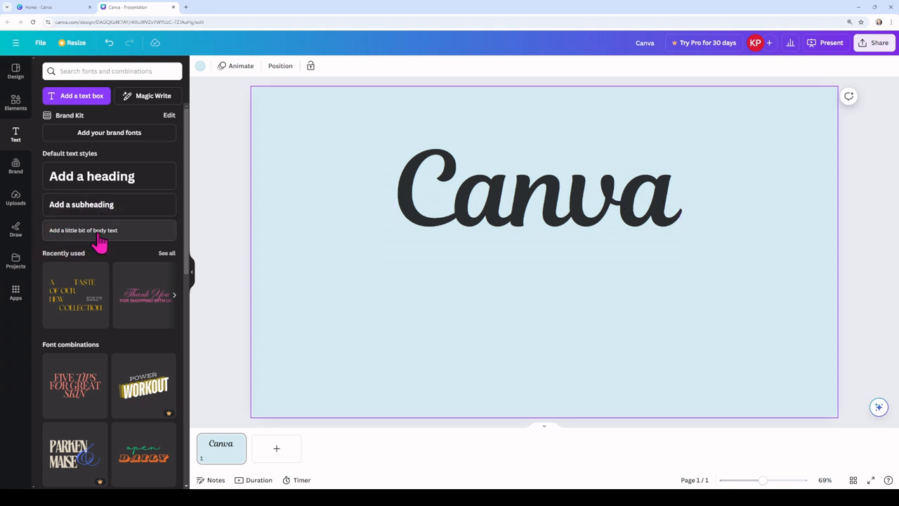
{"action": "scroll", "coordinate": [74, 218], "scroll_direction": "down", "scroll_amount": 3}
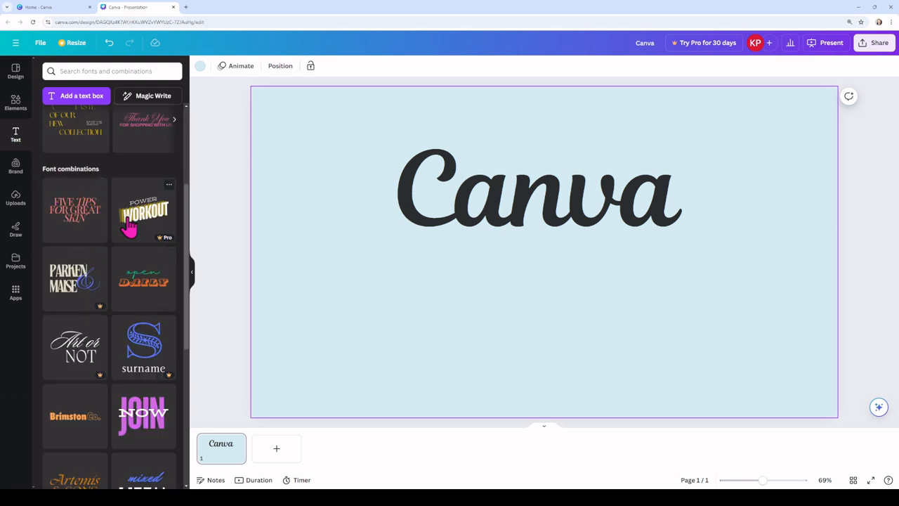
Step: Try to add the premium "Power Workout" font combination and dismiss the Canva Pro trial offer
{"action": "mouse_move", "coordinate": [164, 244]}
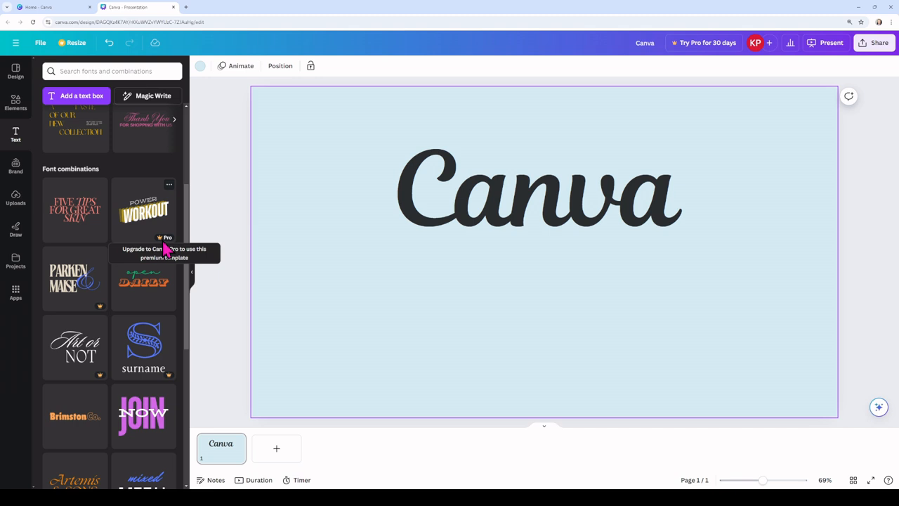
{"action": "left_click", "coordinate": [152, 223]}
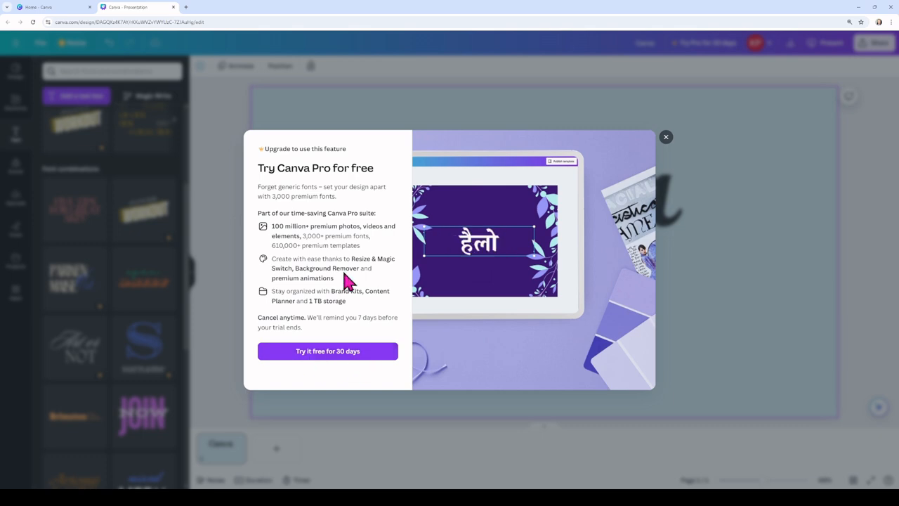
{"action": "left_click", "coordinate": [665, 139]}
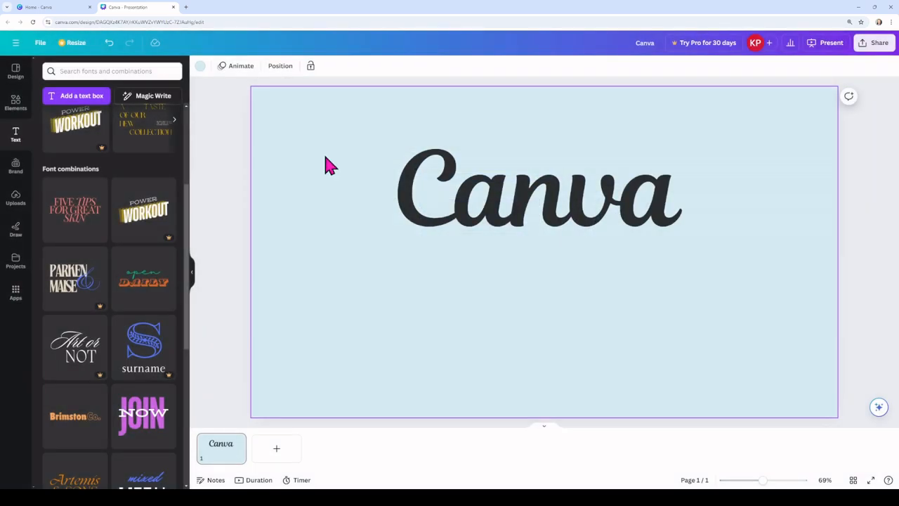
Step: Look through the font combinations and add the green and orange "open DAILY" one to the page
{"action": "scroll", "coordinate": [120, 303], "scroll_direction": "down", "scroll_amount": 5}
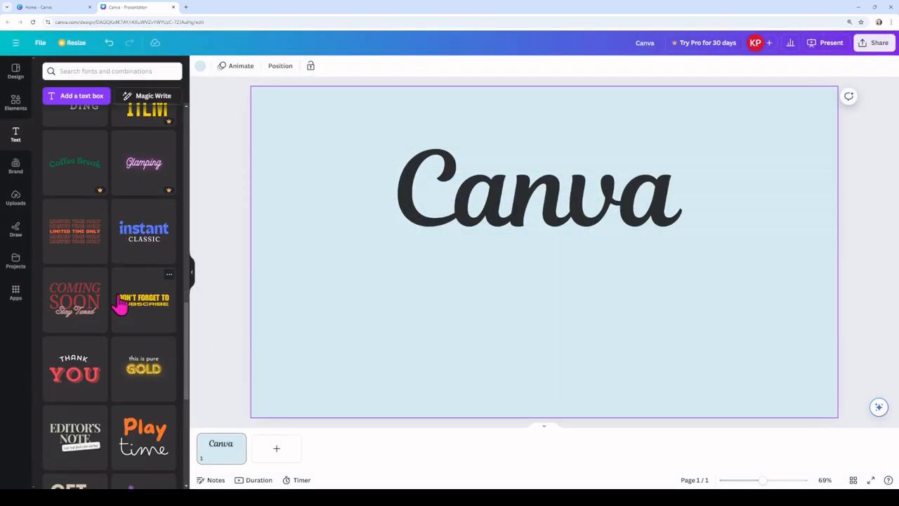
{"action": "scroll", "coordinate": [119, 304], "scroll_direction": "down", "scroll_amount": 3}
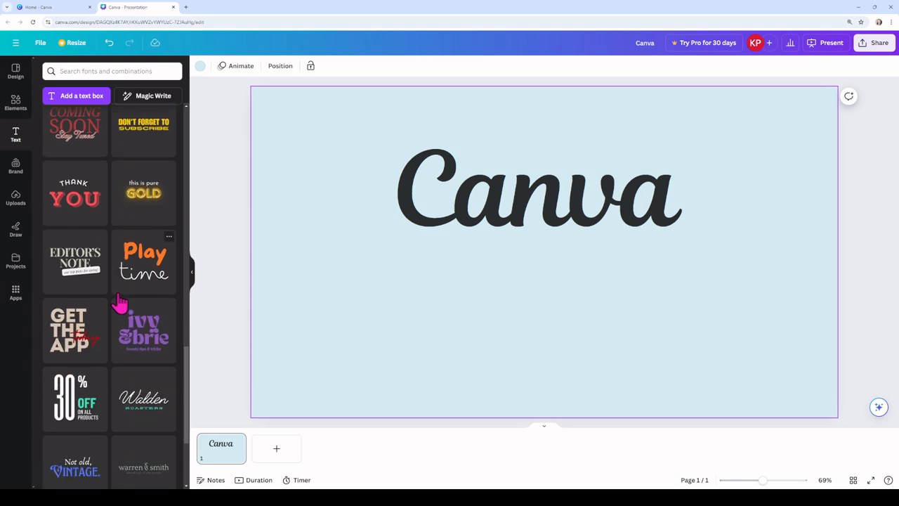
{"action": "scroll", "coordinate": [119, 304], "scroll_direction": "down", "scroll_amount": 2}
{"action": "scroll", "coordinate": [120, 301], "scroll_direction": "down", "scroll_amount": 4}
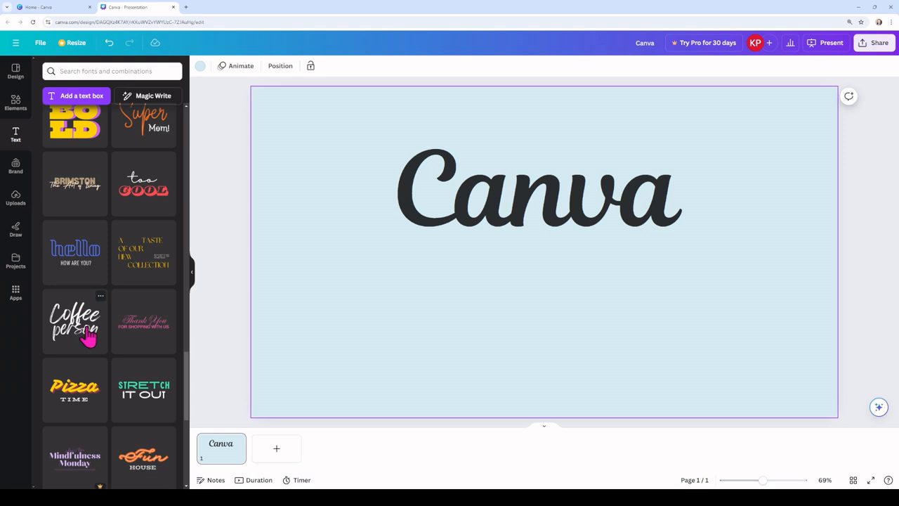
{"action": "scroll", "coordinate": [74, 364], "scroll_direction": "down", "scroll_amount": 5}
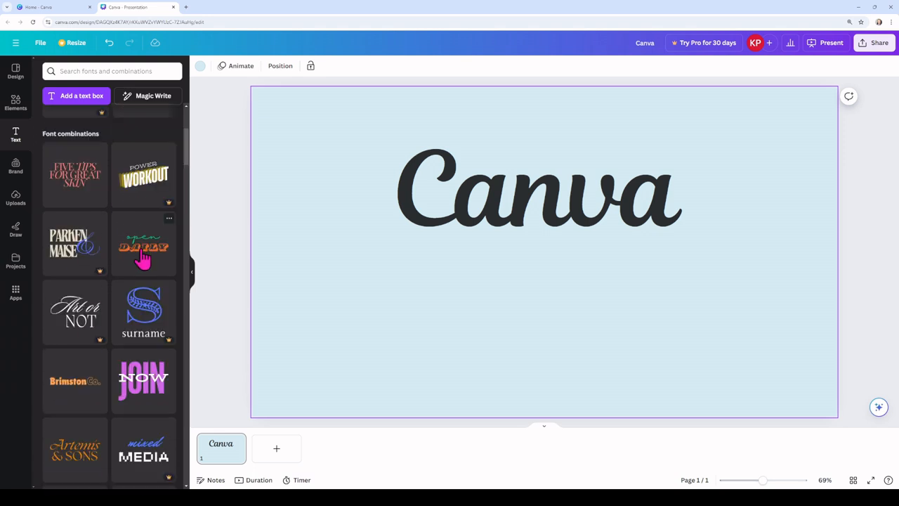
{"action": "left_click", "coordinate": [160, 247]}
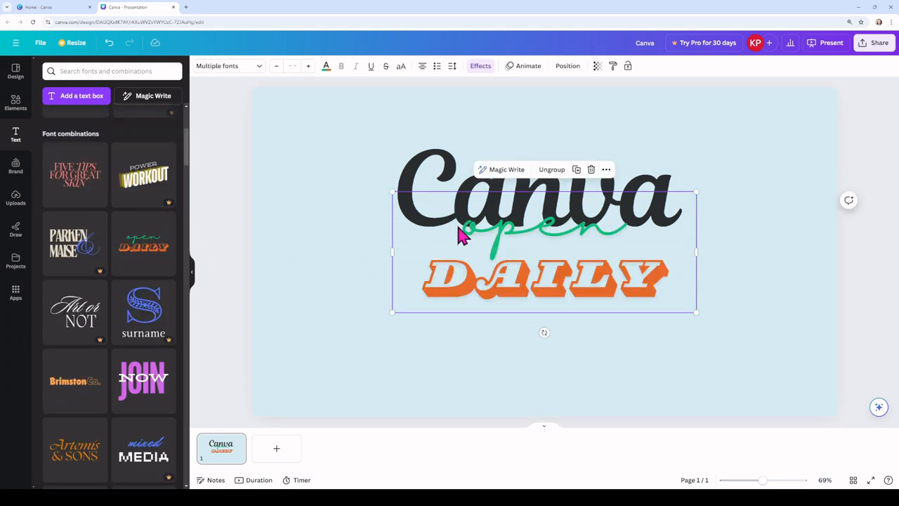
Step: Replace the word "open" in the added font combination with "Canva"
{"action": "left_click", "coordinate": [540, 241]}
{"action": "double_click", "coordinate": [544, 230]}
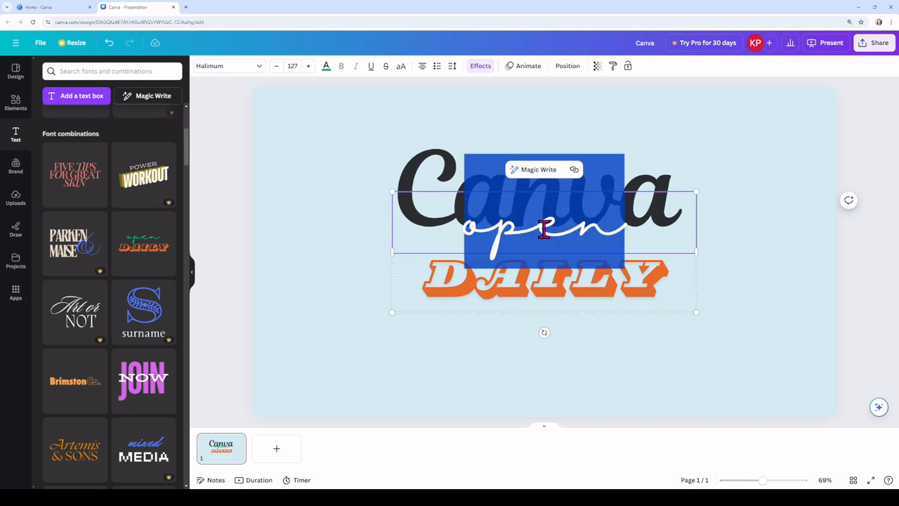
{"action": "type", "text": "Canva"}
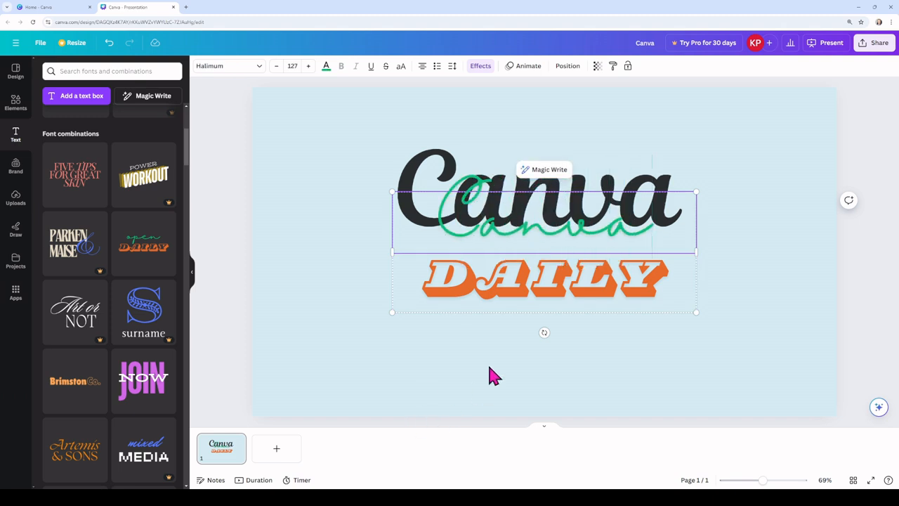
{"action": "left_click", "coordinate": [492, 376]}
Step: Delete the black Magnolia Script "Canva" heading behind the font combination
{"action": "left_click", "coordinate": [586, 195]}
{"action": "left_click", "coordinate": [437, 176]}
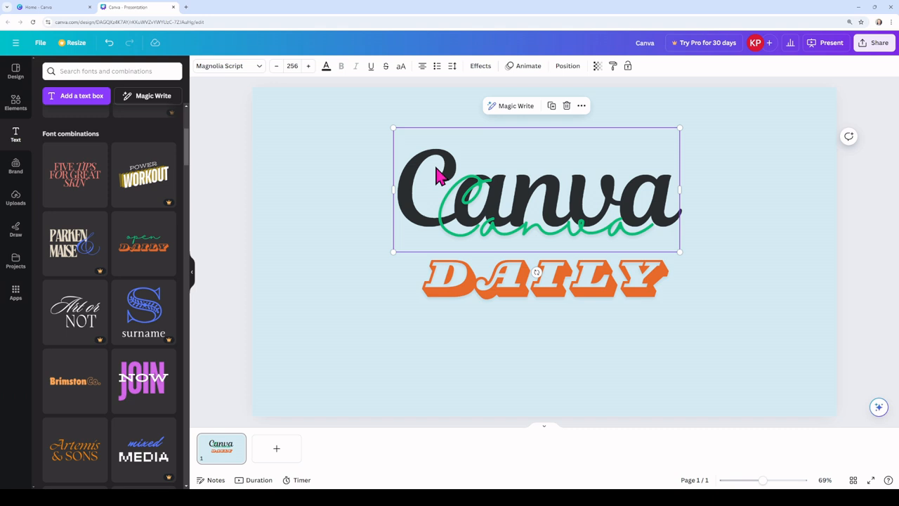
{"action": "right_click", "coordinate": [437, 176]}
{"action": "left_click", "coordinate": [470, 247]}
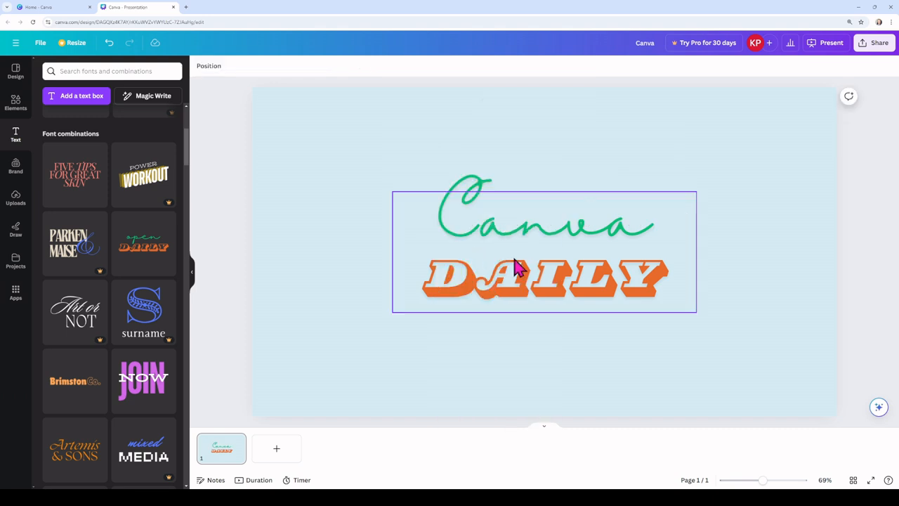
Step: Move the font combination up the page and replace "DAILY" with "TUTORIAL"
{"action": "left_click", "coordinate": [540, 238]}
{"action": "left_click", "coordinate": [536, 232]}
{"action": "double_click", "coordinate": [542, 223]}
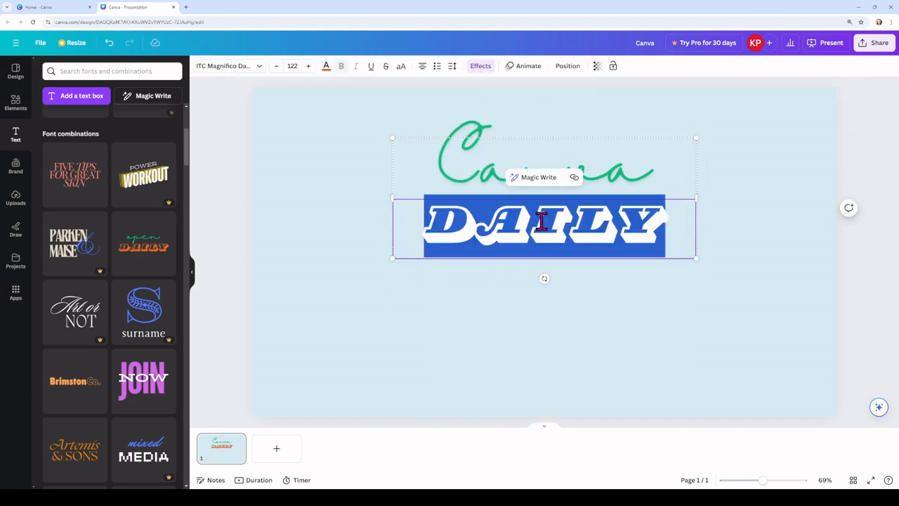
{"action": "type", "text": "TUTORI"}
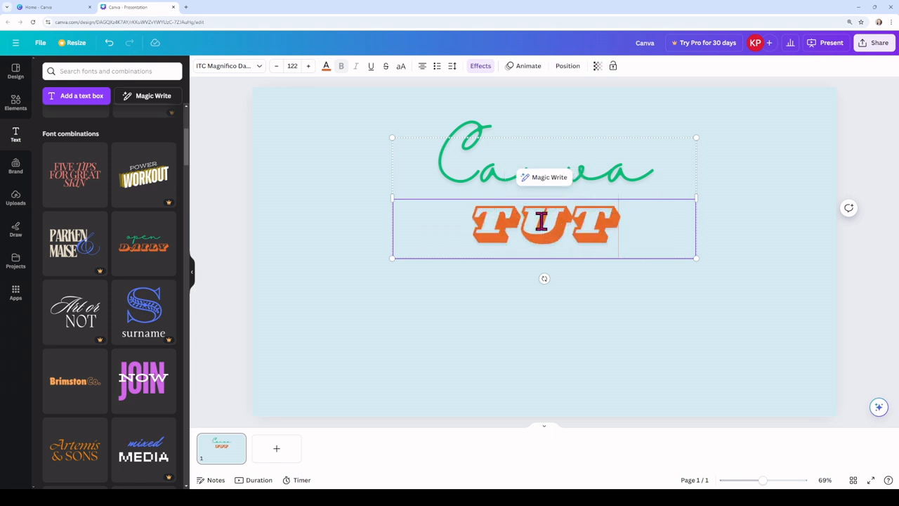
{"action": "type", "text": "AL"}
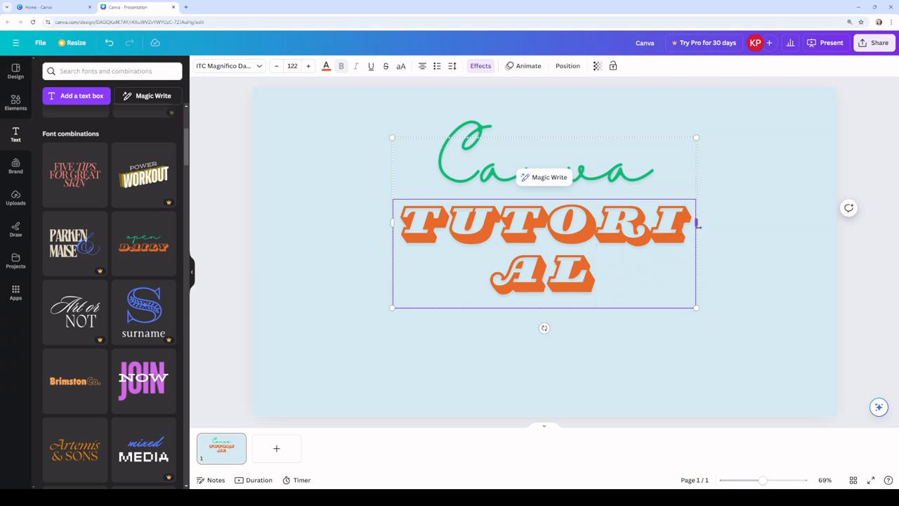
Step: Widen the text box so "TUTORIAL" fits on one line and centre the text group on the page
{"action": "left_click_drag", "start_coordinate": [698, 226], "coordinate": [812, 223]}
{"action": "left_click", "coordinate": [775, 244]}
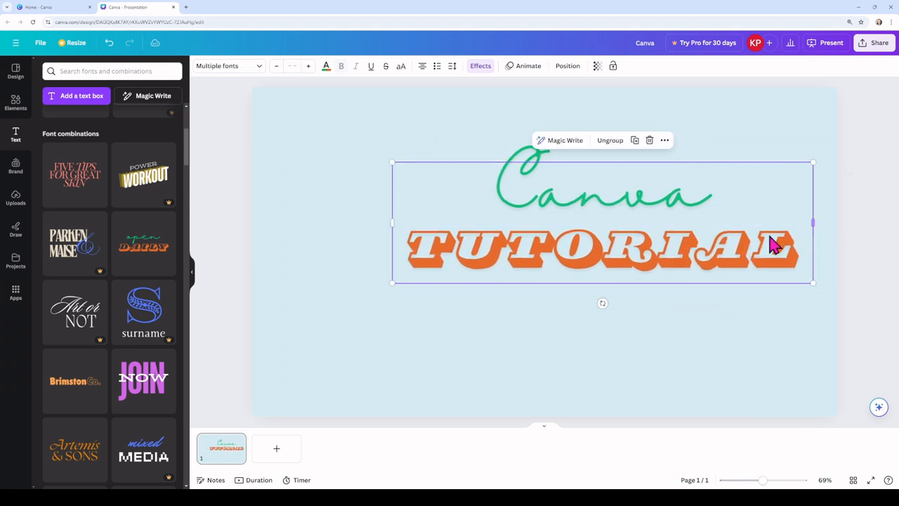
{"action": "left_click", "coordinate": [666, 261]}
{"action": "left_click_drag", "start_coordinate": [666, 261], "coordinate": [582, 281]}
{"action": "left_click", "coordinate": [358, 155]}
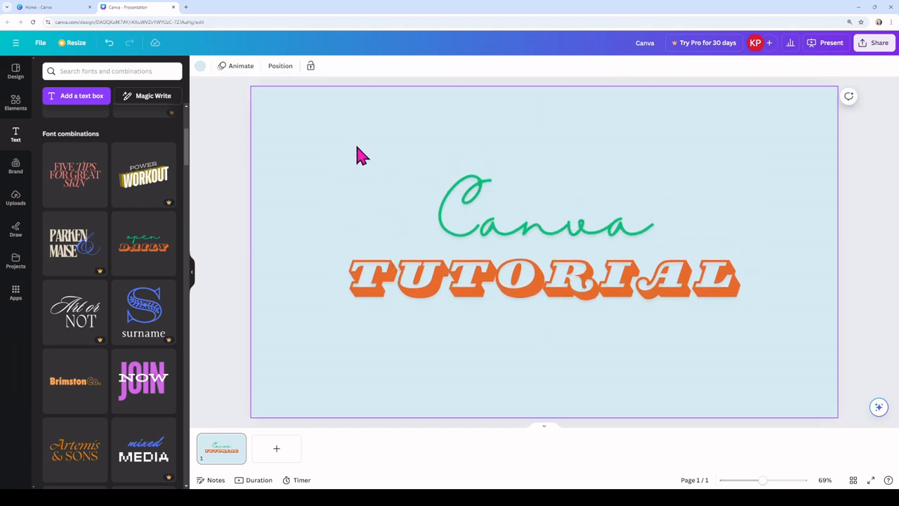
Step: Recolour the word "TUTORIAL", trying a custom magenta and settling on the default solid pink
{"action": "left_click", "coordinate": [583, 292]}
{"action": "double_click", "coordinate": [580, 281]}
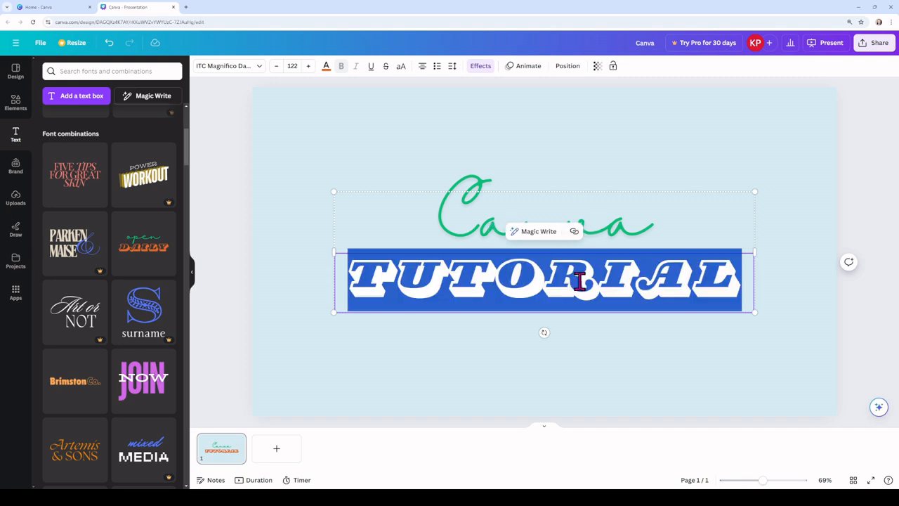
{"action": "left_click", "coordinate": [325, 70]}
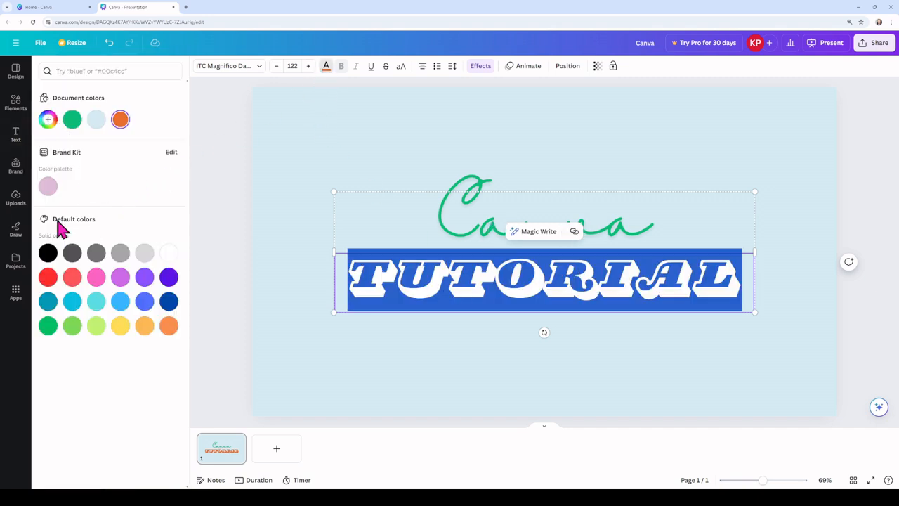
{"action": "left_click", "coordinate": [48, 121]}
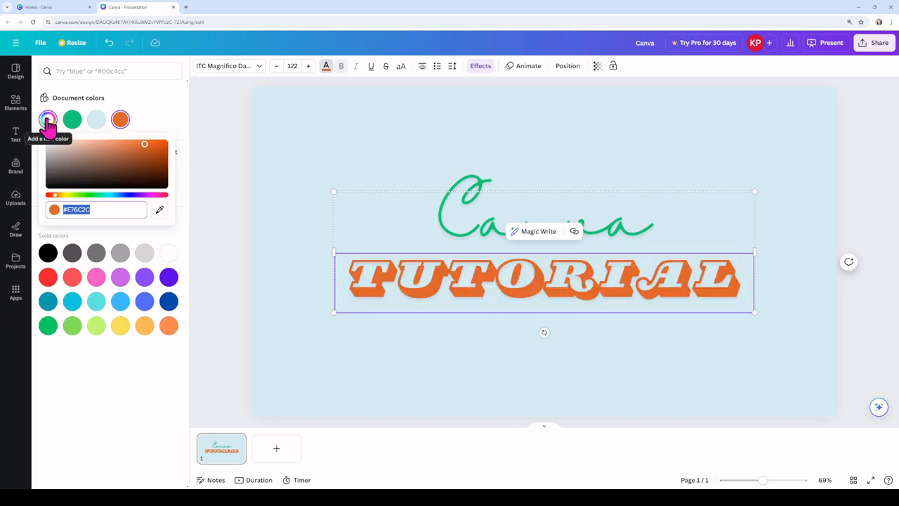
{"action": "left_click_drag", "start_coordinate": [56, 196], "coordinate": [146, 196]}
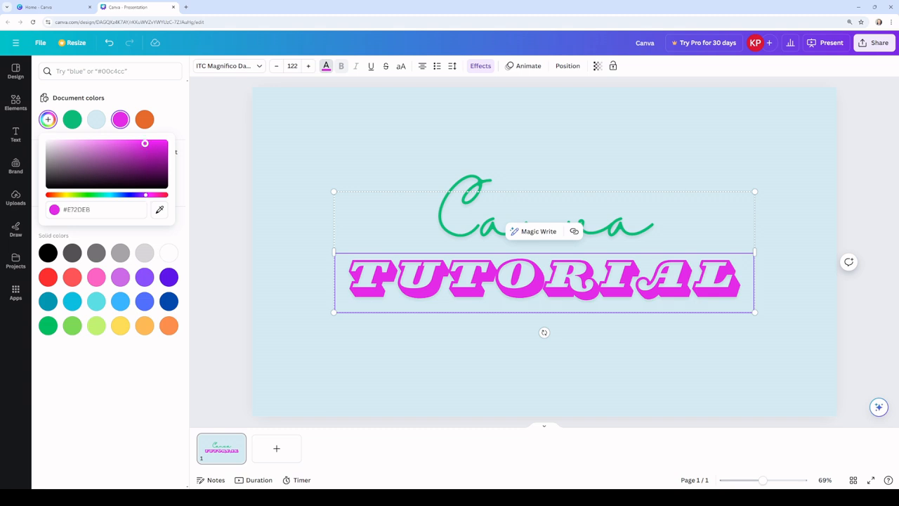
{"action": "mouse_move", "coordinate": [145, 144]}
{"action": "left_mouse_down"}
{"action": "mouse_move", "coordinate": [84, 169]}
{"action": "mouse_move", "coordinate": [110, 175]}
{"action": "mouse_move", "coordinate": [146, 161]}
{"action": "mouse_move", "coordinate": [138, 145]}
{"action": "left_mouse_up"}
{"action": "left_click", "coordinate": [91, 358]}
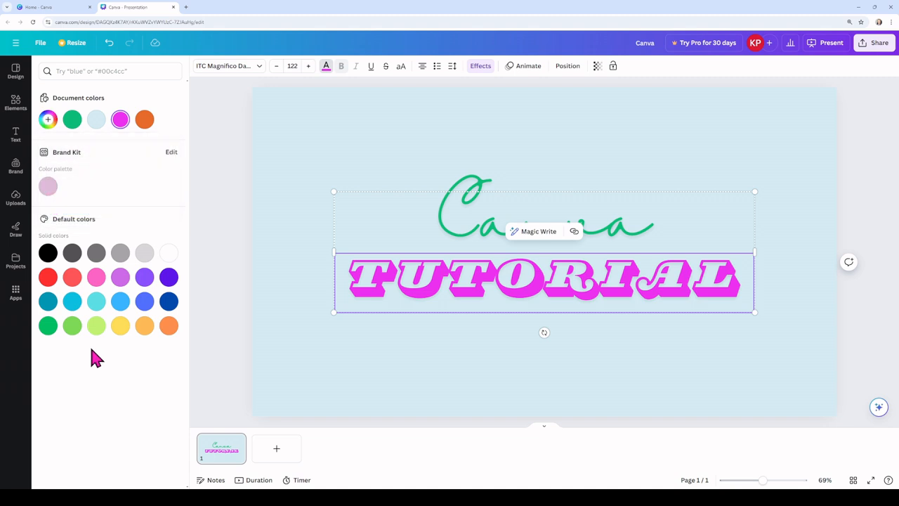
{"action": "left_click", "coordinate": [97, 277]}
{"action": "left_click", "coordinate": [396, 347]}
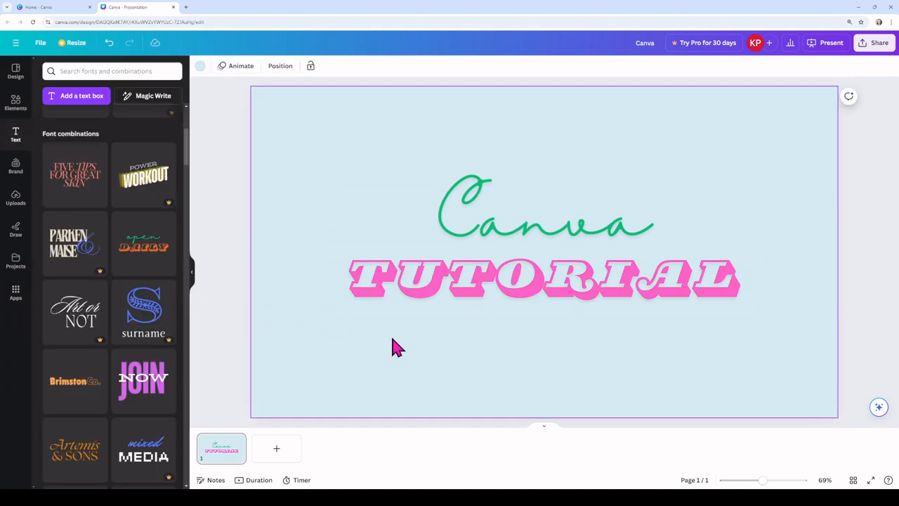
Step: Move the "Canva TUTORIAL" text group to the upper part of the page
{"action": "left_click_drag", "start_coordinate": [544, 237], "coordinate": [554, 148]}
{"action": "left_click", "coordinate": [276, 288]}
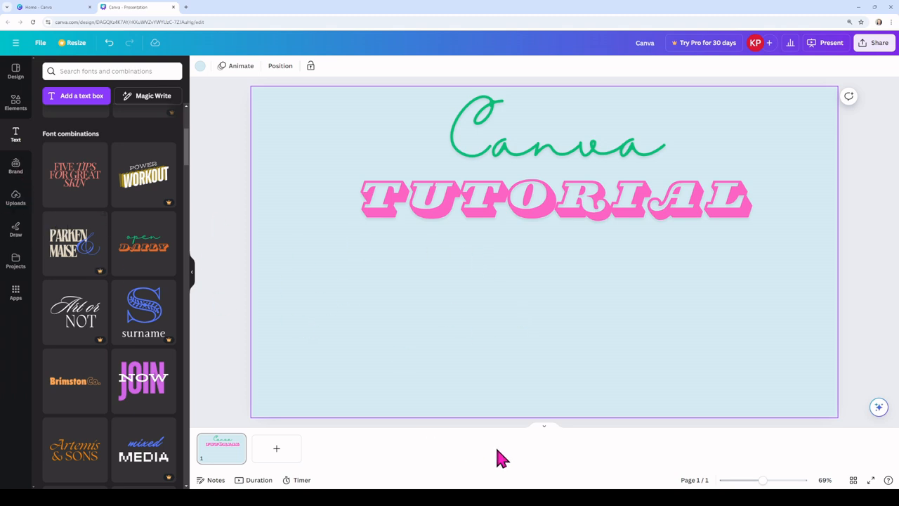
Step: Add the uploaded portrait cut-out of the woman in the ghost T-shirt to the page and place it left of centre
{"action": "left_click", "coordinate": [15, 199]}
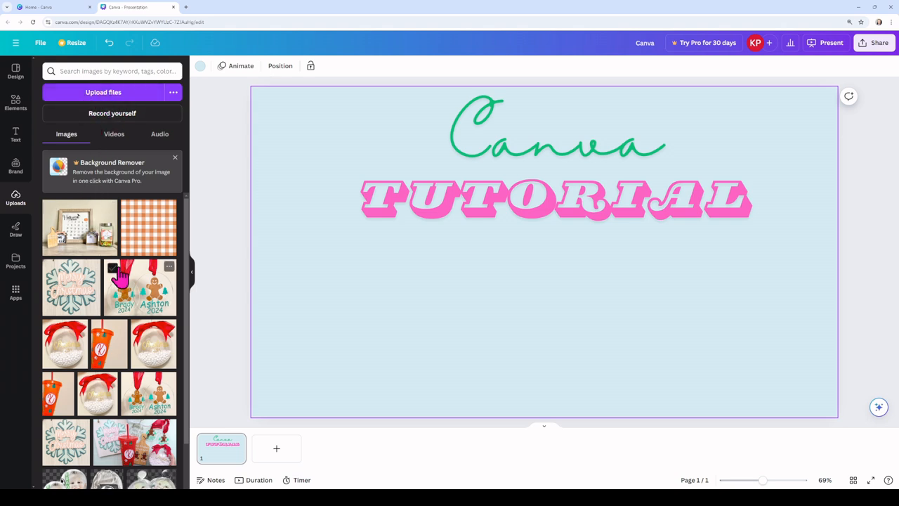
{"action": "scroll", "coordinate": [105, 292], "scroll_direction": "down", "scroll_amount": 5}
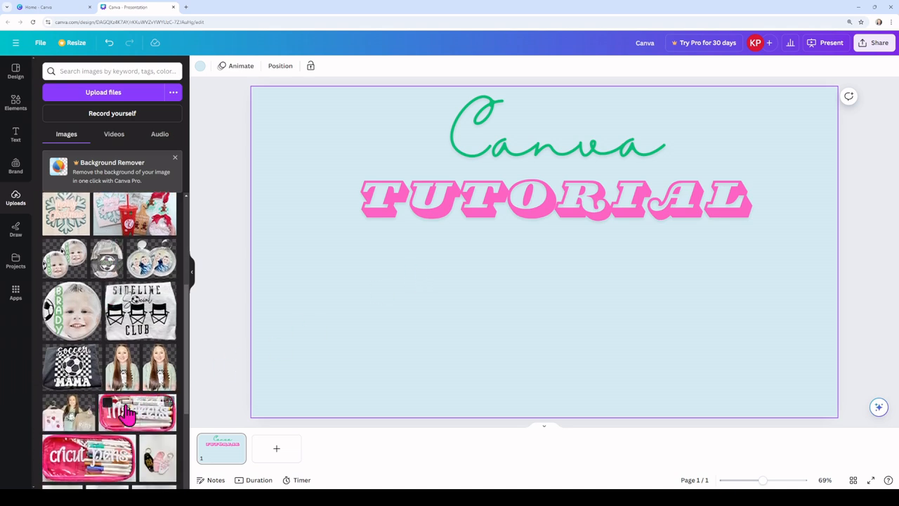
{"action": "scroll", "coordinate": [124, 407], "scroll_direction": "up", "scroll_amount": 1}
{"action": "left_click_drag", "start_coordinate": [143, 399], "coordinate": [353, 217]}
{"action": "left_click_drag", "start_coordinate": [411, 339], "coordinate": [429, 325]}
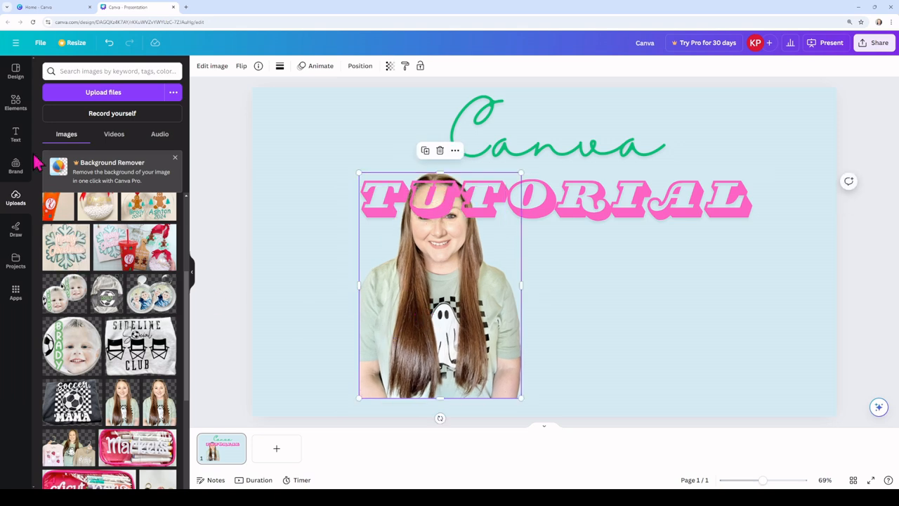
Step: Insert a circular frame and move it to the upper-left corner of the page
{"action": "left_click", "coordinate": [16, 103]}
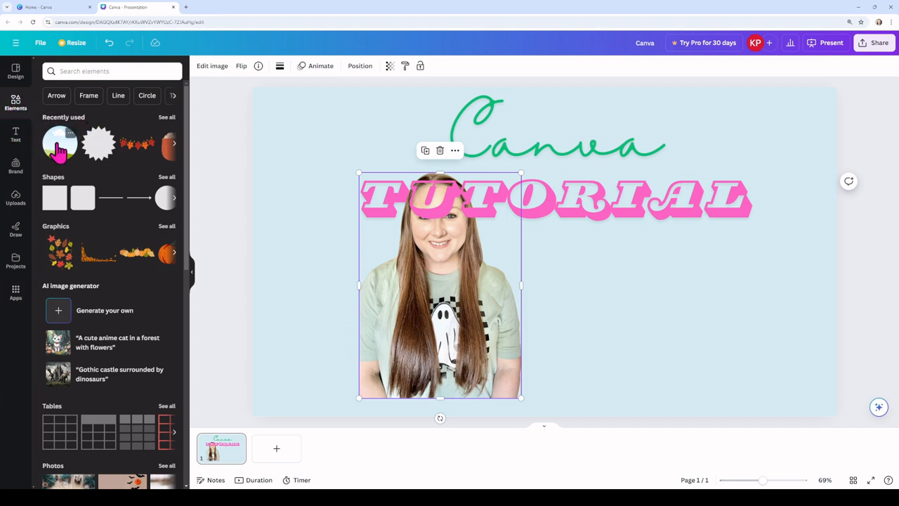
{"action": "scroll", "coordinate": [113, 274], "scroll_direction": "down", "scroll_amount": 7}
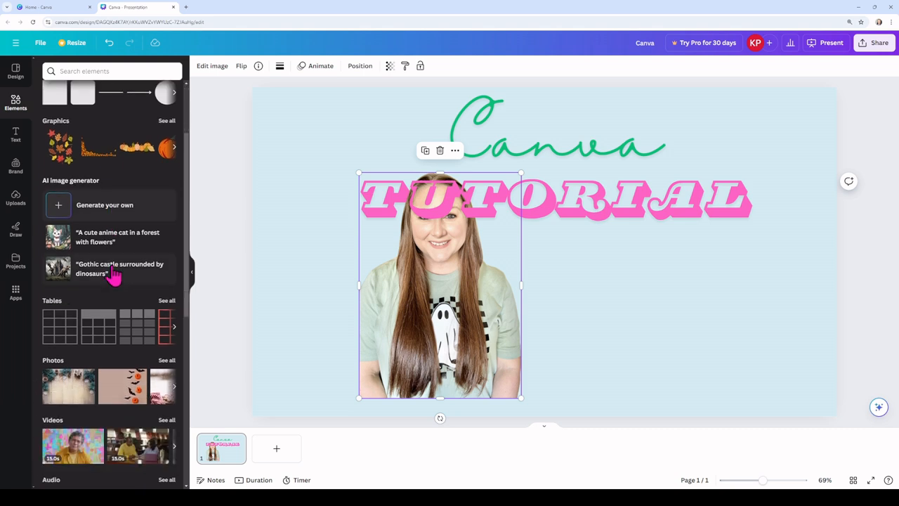
{"action": "scroll", "coordinate": [115, 277], "scroll_direction": "down", "scroll_amount": 2}
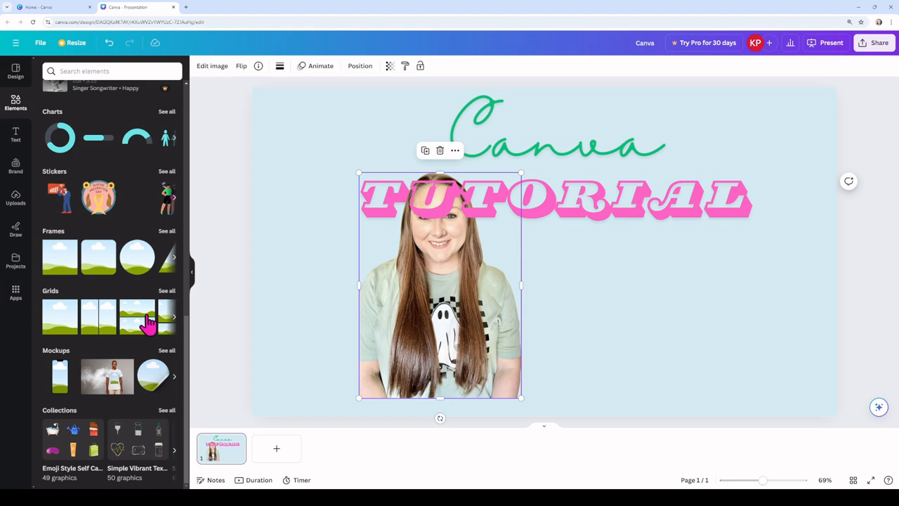
{"action": "left_click", "coordinate": [137, 263]}
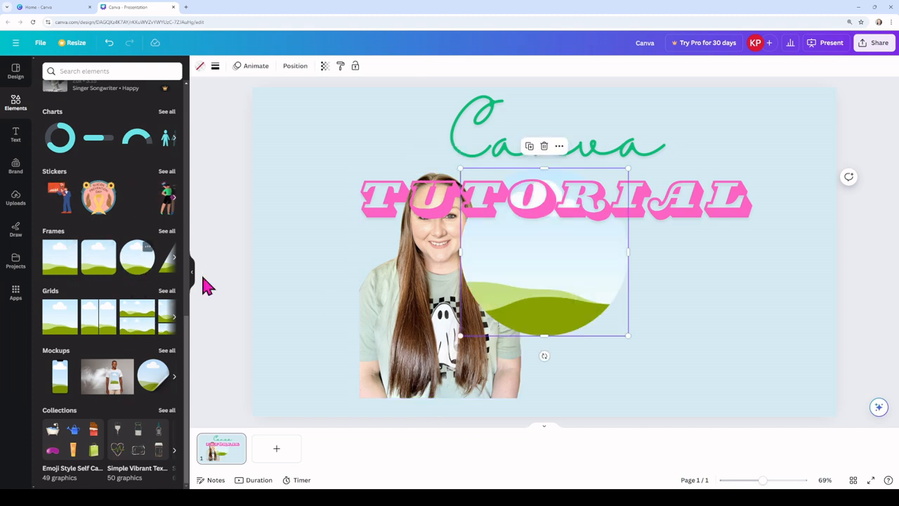
{"action": "left_click_drag", "start_coordinate": [563, 290], "coordinate": [348, 202]}
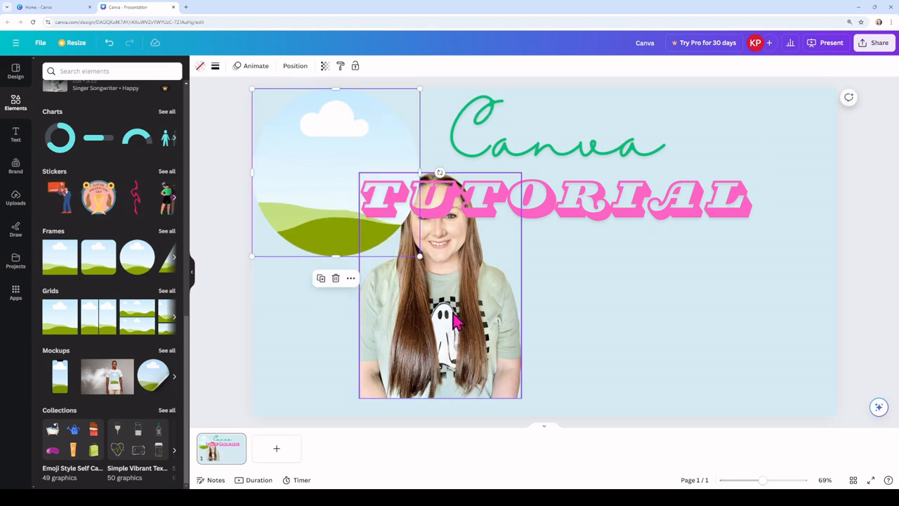
Step: Fill the circular frame with the portrait photo and move the framed photo down, below the page's upper edge
{"action": "left_click_drag", "start_coordinate": [475, 339], "coordinate": [369, 252]}
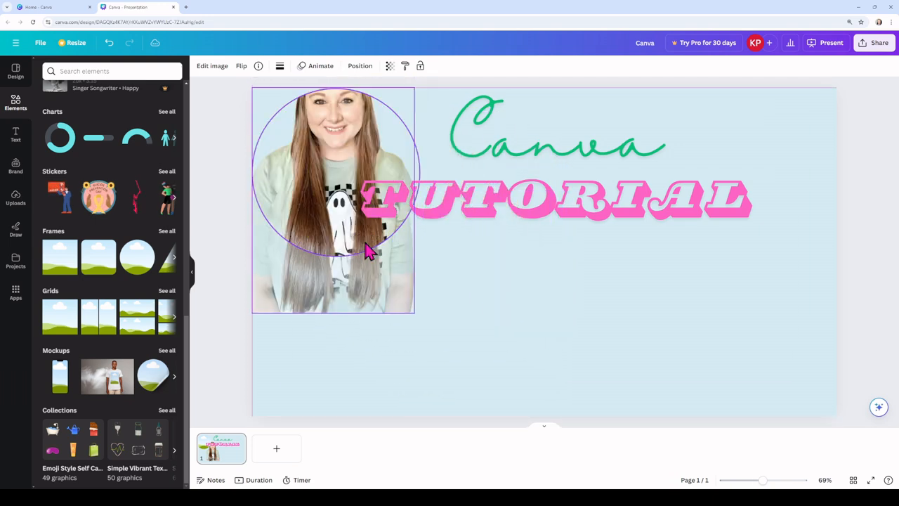
{"action": "left_click", "coordinate": [354, 301]}
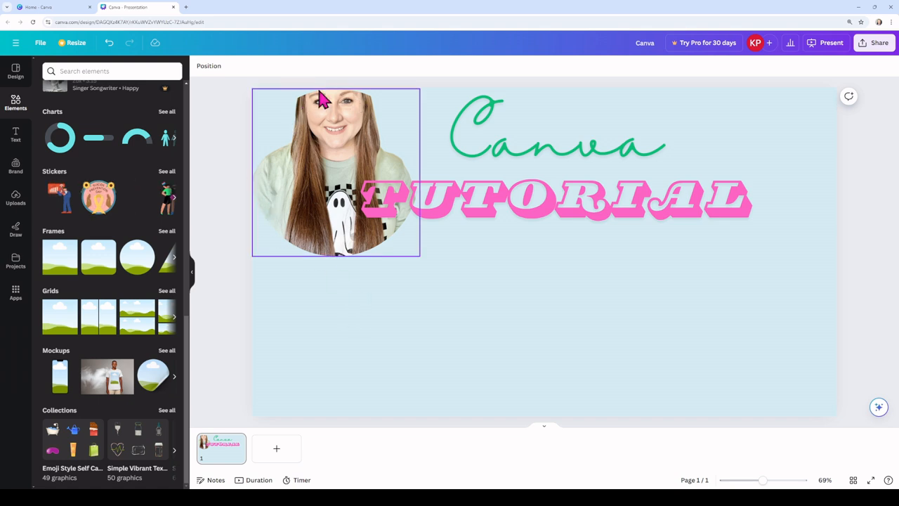
{"action": "left_click", "coordinate": [330, 202]}
{"action": "left_click_drag", "start_coordinate": [331, 202], "coordinate": [347, 303]}
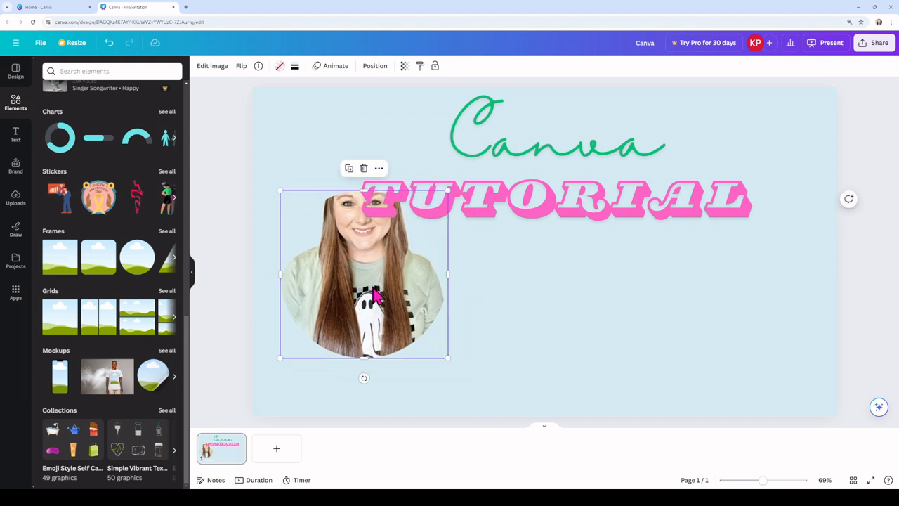
Step: Adjust the crop inside the circular frame, enlarging the portrait slightly and repositioning it so the whole head fits in the circle
{"action": "double_click", "coordinate": [374, 292]}
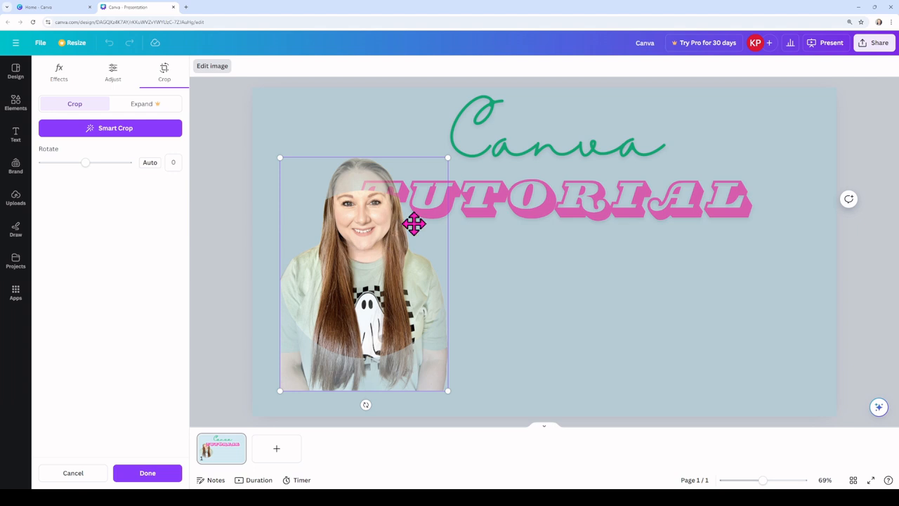
{"action": "left_click_drag", "start_coordinate": [353, 229], "coordinate": [379, 277]}
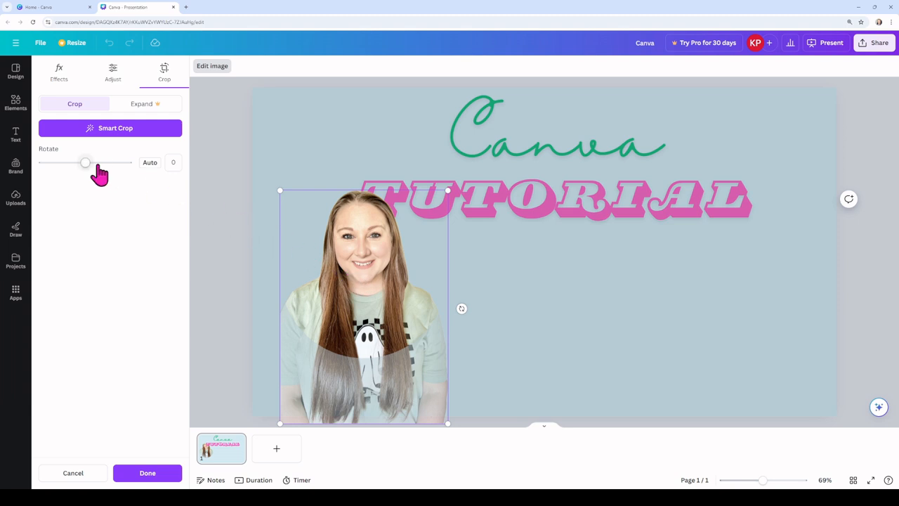
{"action": "mouse_move", "coordinate": [85, 166]}
{"action": "left_mouse_down"}
{"action": "mouse_move", "coordinate": [94, 167]}
{"action": "mouse_move", "coordinate": [85, 166]}
{"action": "left_mouse_up"}
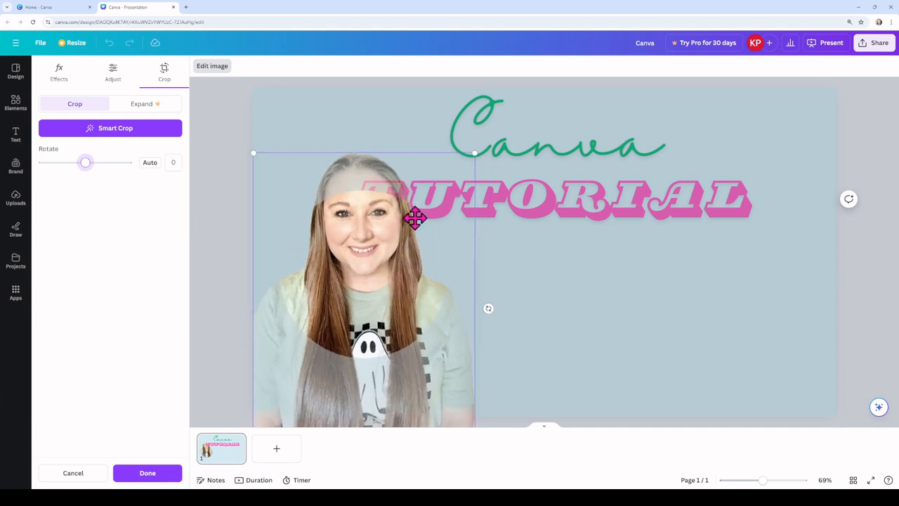
{"action": "left_click_drag", "start_coordinate": [475, 153], "coordinate": [449, 191]}
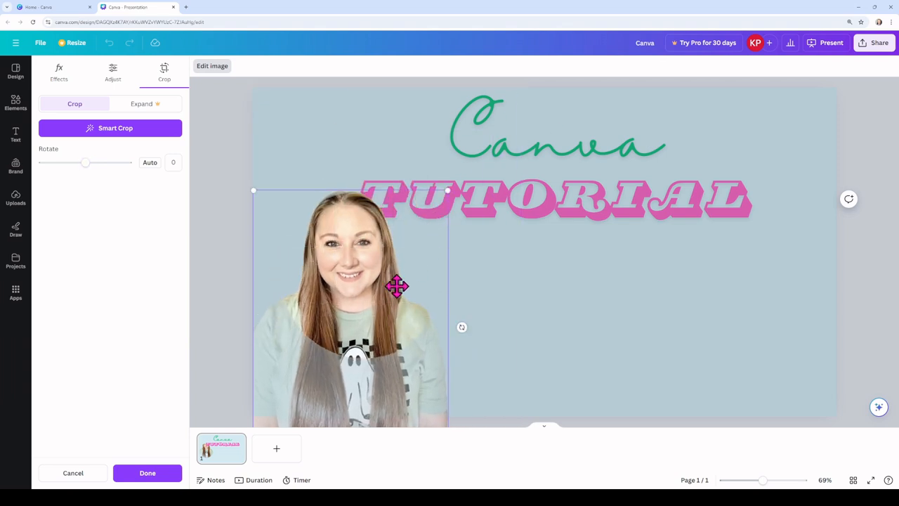
{"action": "left_click_drag", "start_coordinate": [357, 282], "coordinate": [380, 289]}
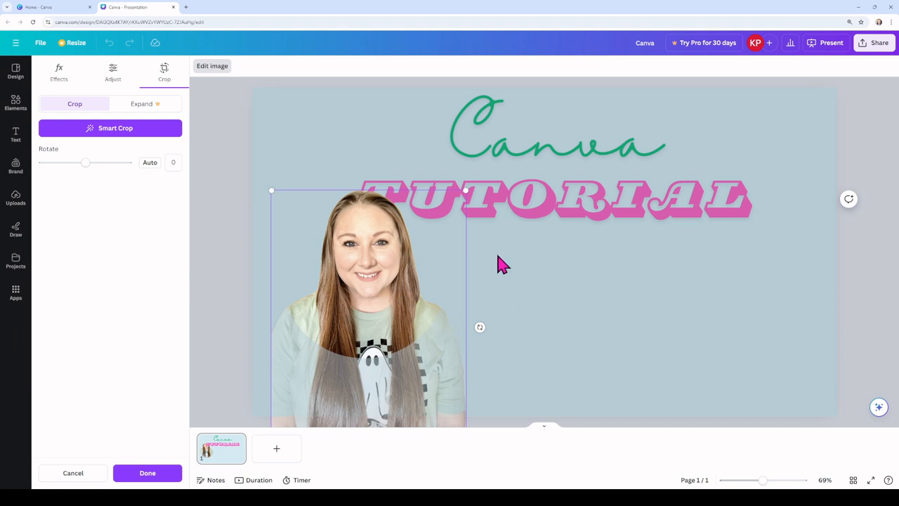
{"action": "key", "text": "Return"}
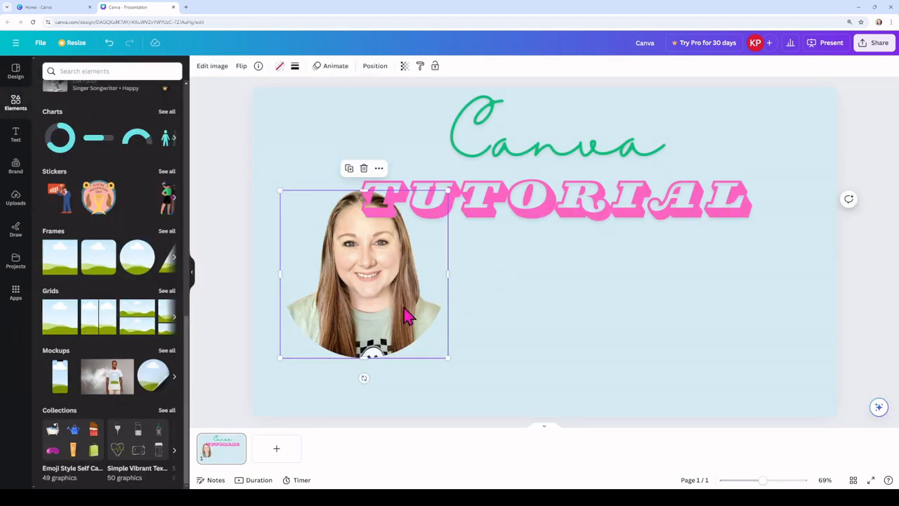
Step: Fit the framed portrait into the page's upper-left corner, trimming its width and height, and shift the "Canva TUTORIAL" text right, clear of it
{"action": "left_click_drag", "start_coordinate": [372, 304], "coordinate": [333, 202]}
{"action": "mouse_move", "coordinate": [324, 257]}
{"action": "left_mouse_down"}
{"action": "mouse_move", "coordinate": [325, 222]}
{"action": "mouse_move", "coordinate": [324, 437]}
{"action": "mouse_move", "coordinate": [330, 279]}
{"action": "mouse_move", "coordinate": [312, 274]}
{"action": "mouse_move", "coordinate": [334, 313]}
{"action": "mouse_move", "coordinate": [330, 264]}
{"action": "left_mouse_up"}
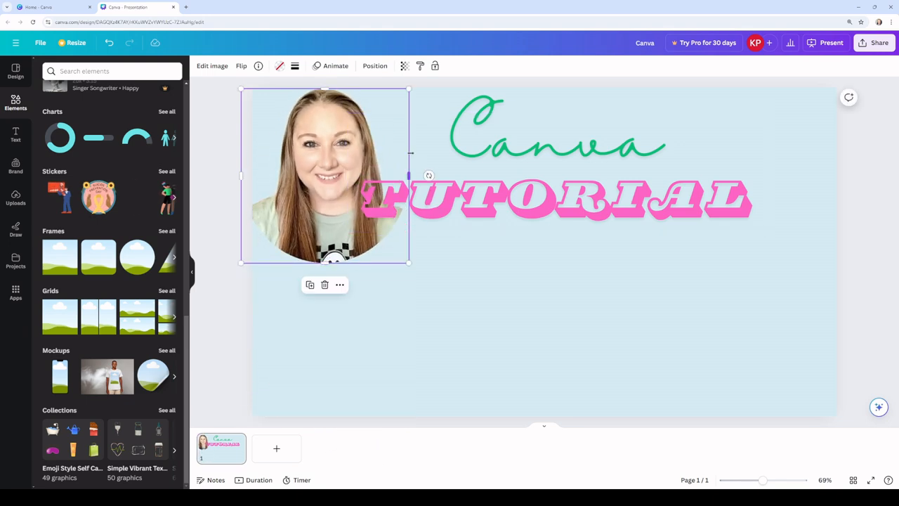
{"action": "mouse_move", "coordinate": [411, 153]}
{"action": "left_mouse_down"}
{"action": "mouse_move", "coordinate": [477, 156]}
{"action": "mouse_move", "coordinate": [406, 156]}
{"action": "left_mouse_up"}
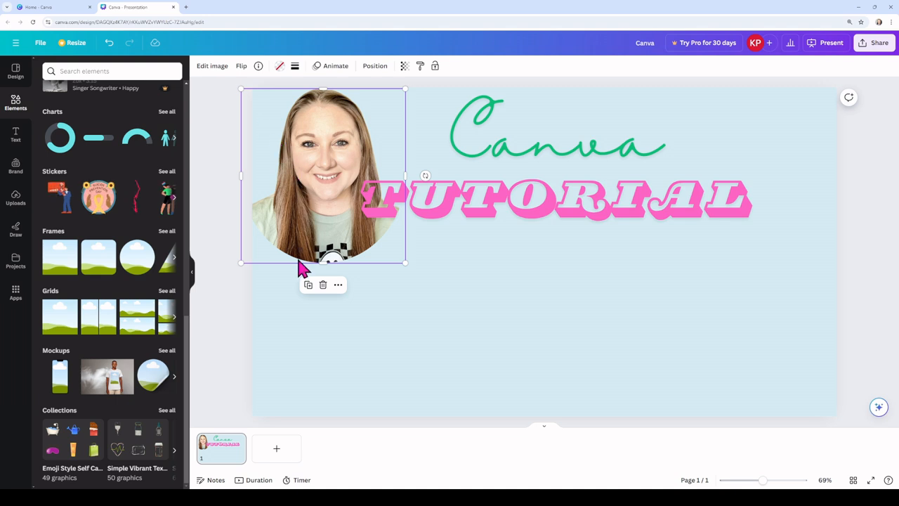
{"action": "left_click_drag", "start_coordinate": [325, 263], "coordinate": [324, 247]}
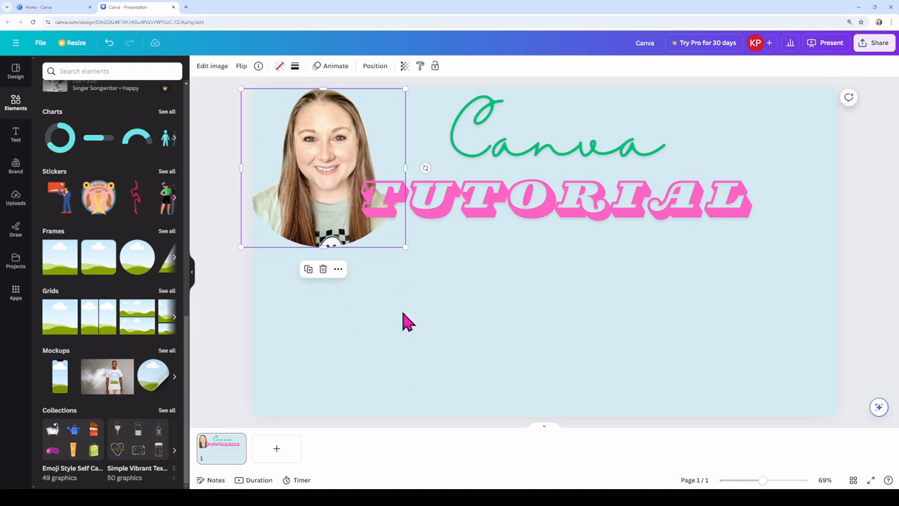
{"action": "left_click", "coordinate": [421, 309]}
{"action": "left_click_drag", "start_coordinate": [561, 197], "coordinate": [619, 187]}
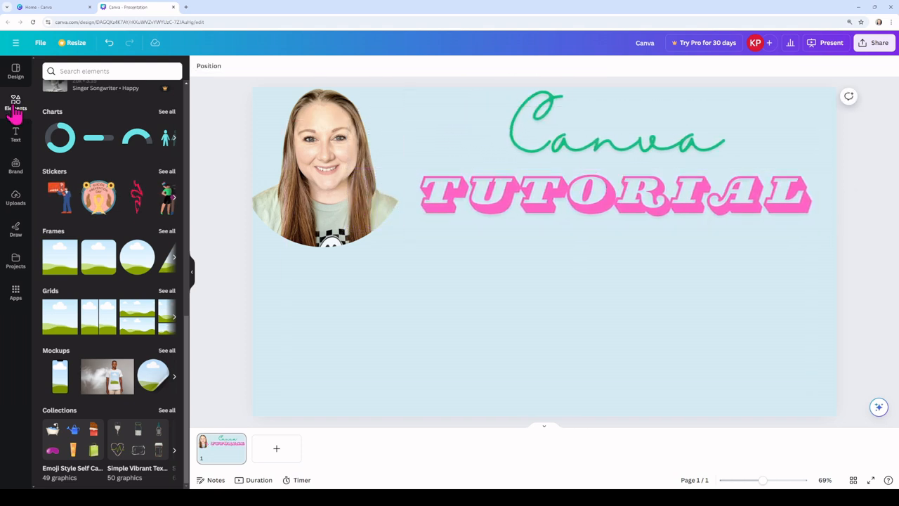
Step: Search the elements for "circles" and place the scattered dots-and-rings graphic in the lower-left corner of the page
{"action": "scroll", "coordinate": [71, 164], "scroll_direction": "up", "scroll_amount": 3}
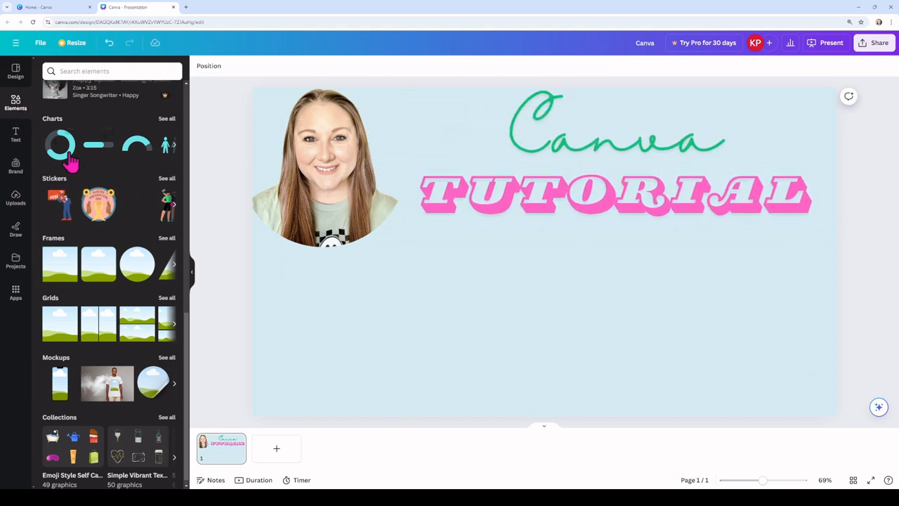
{"action": "scroll", "coordinate": [70, 164], "scroll_direction": "up", "scroll_amount": 5}
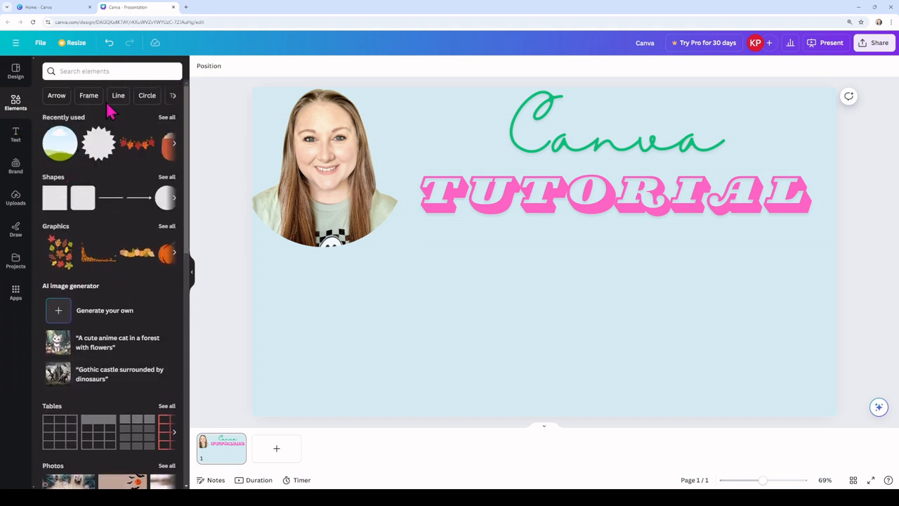
{"action": "left_click", "coordinate": [81, 71]}
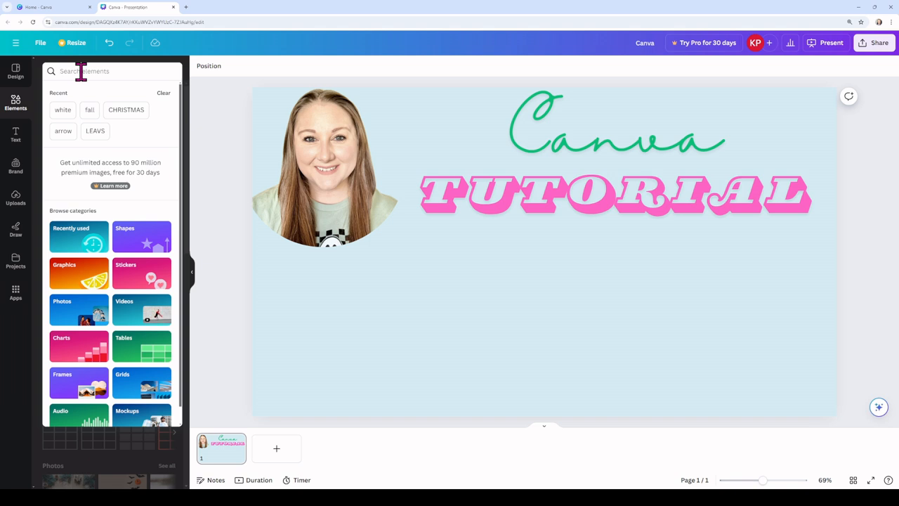
{"action": "left_click", "coordinate": [81, 71]}
{"action": "type", "text": "circles"}
{"action": "key", "text": "Return"}
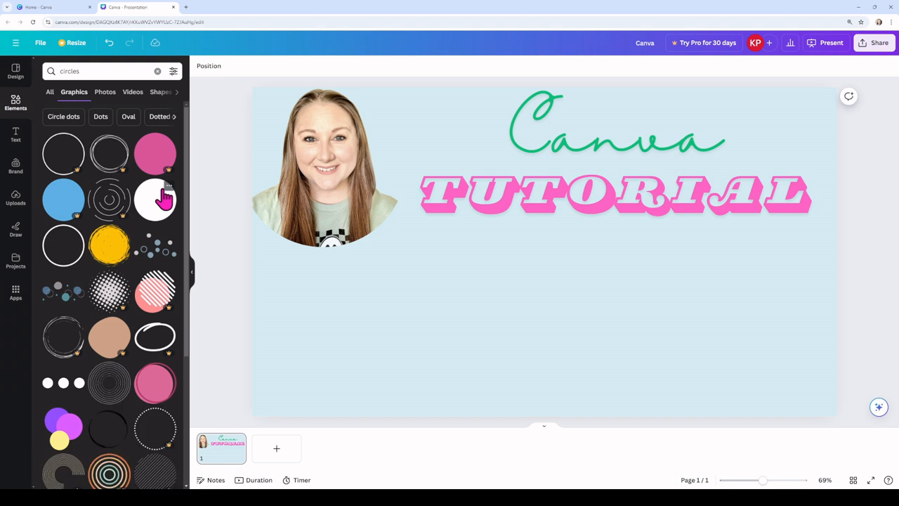
{"action": "left_click", "coordinate": [151, 256]}
{"action": "left_click_drag", "start_coordinate": [541, 310], "coordinate": [371, 413]}
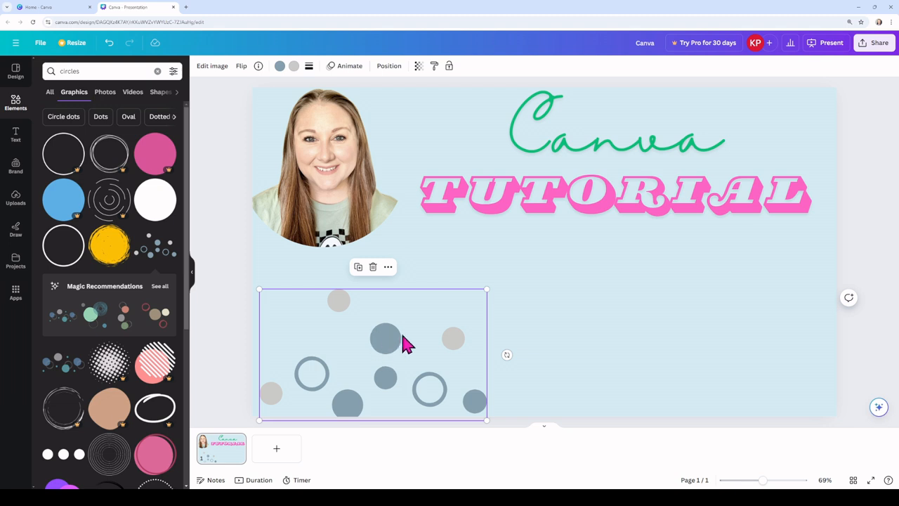
Step: Try the Brand Kit lilac on the graphic's blue-grey circles and the document pink on its light grey ones
{"action": "left_click", "coordinate": [280, 66]}
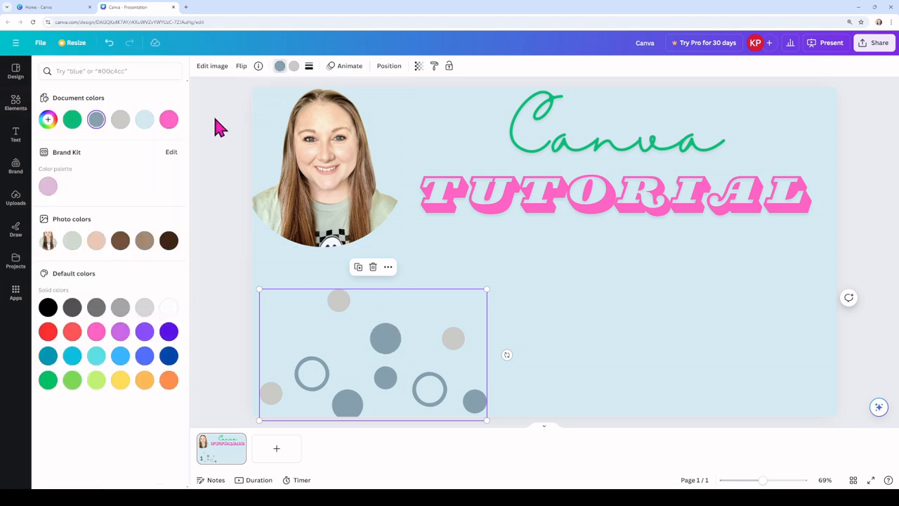
{"action": "left_click", "coordinate": [48, 188]}
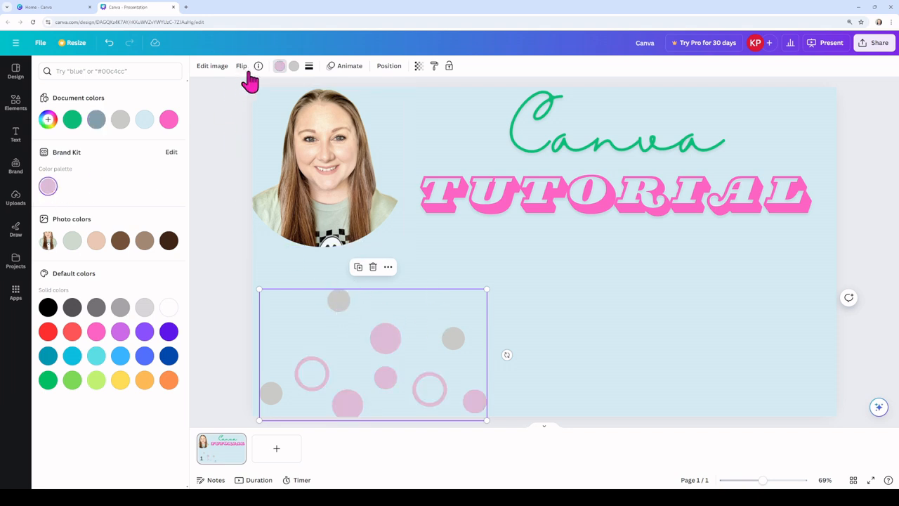
{"action": "left_click", "coordinate": [294, 66]}
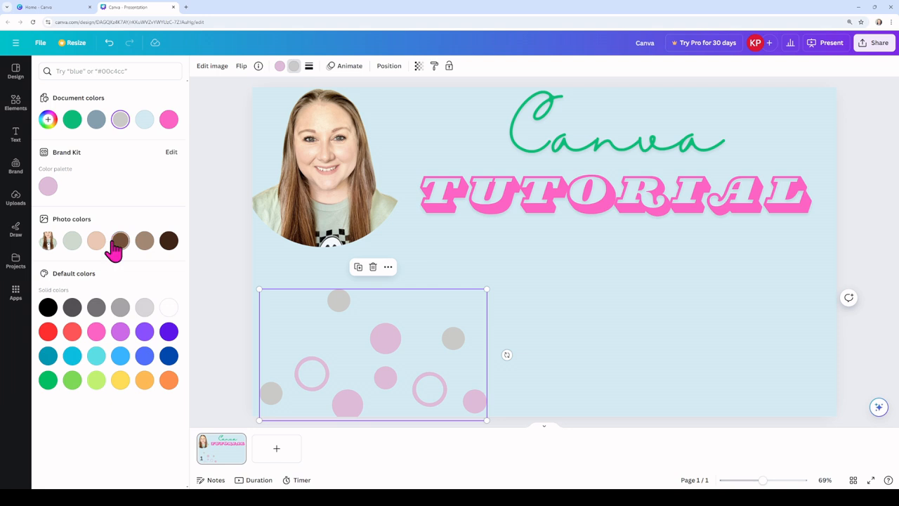
{"action": "left_click", "coordinate": [168, 119]}
{"action": "left_click", "coordinate": [221, 231]}
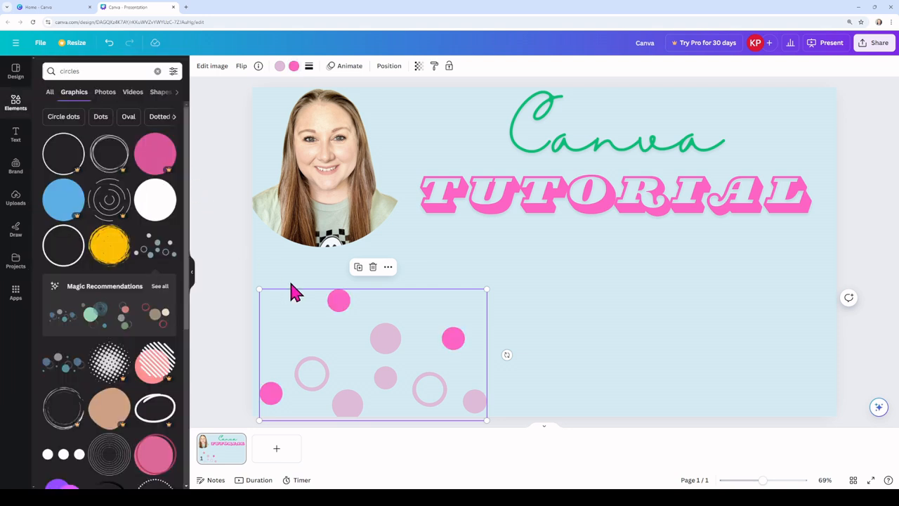
Step: Recolour the circles graphic with the document colours, making the pink dots green and the lilac dots and rings pink
{"action": "left_click", "coordinate": [294, 66]}
{"action": "left_click", "coordinate": [73, 119]}
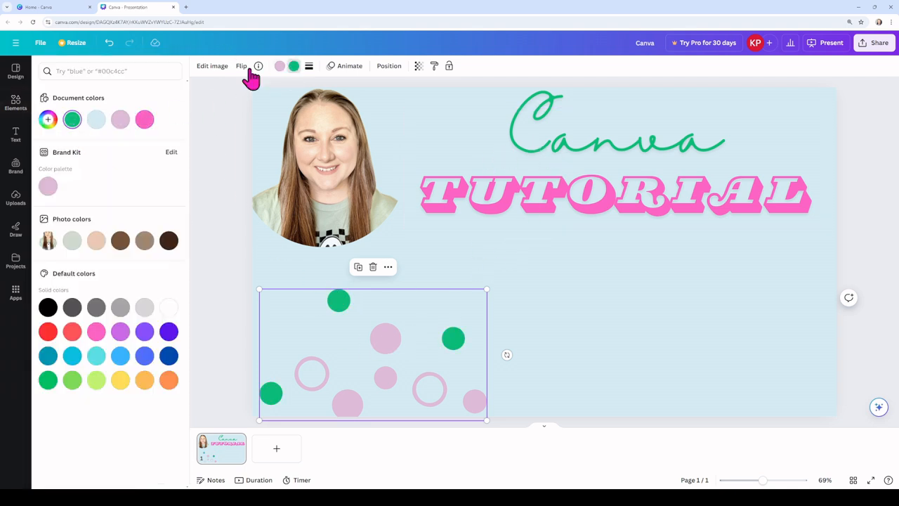
{"action": "left_click", "coordinate": [279, 66]}
{"action": "left_click", "coordinate": [144, 120]}
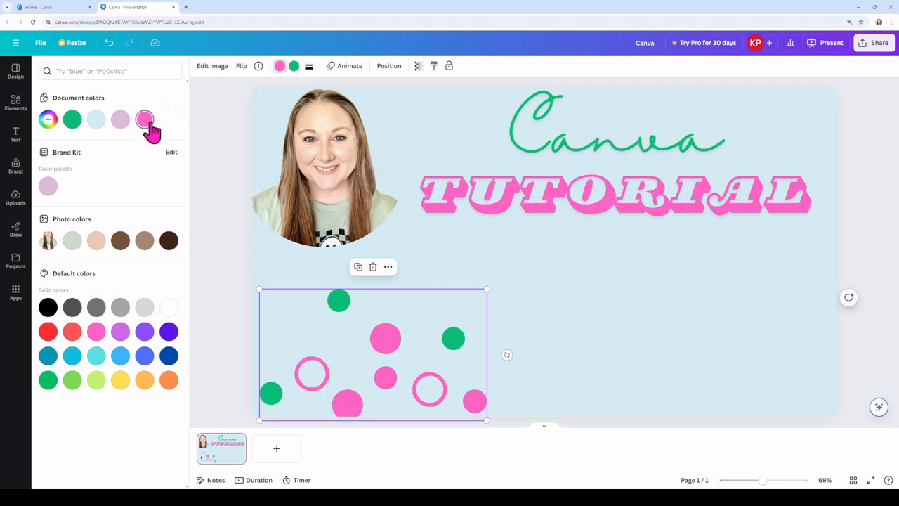
{"action": "left_click", "coordinate": [219, 336]}
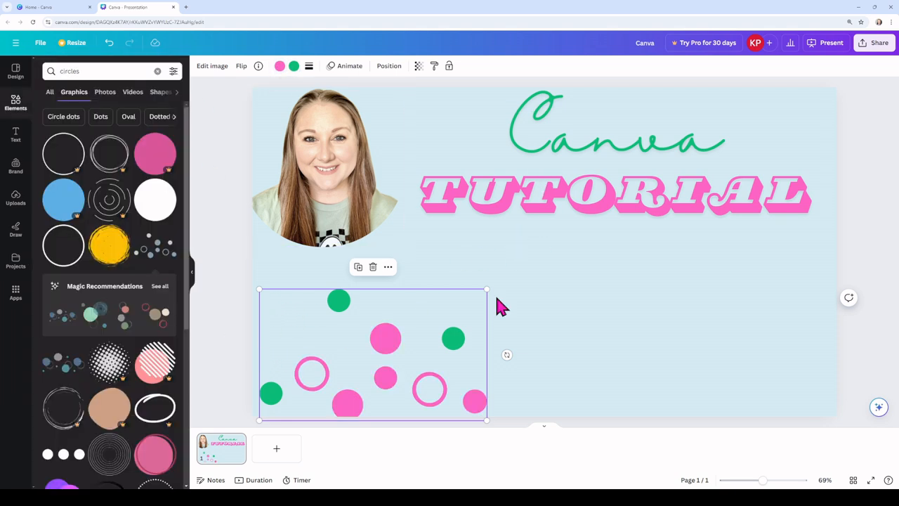
Step: Shrink the circles graphic, paste a copy of it, and set the two side by side along the page's lower-left edge
{"action": "left_click_drag", "start_coordinate": [483, 294], "coordinate": [327, 366]}
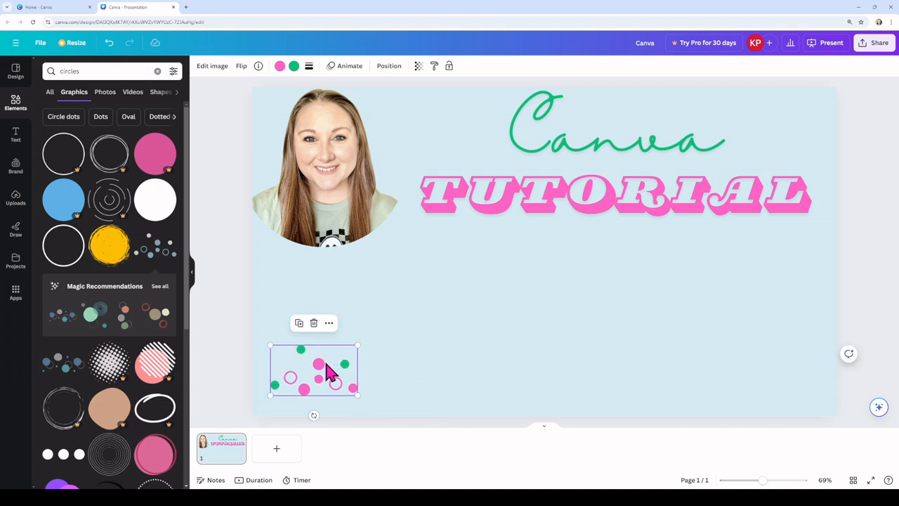
{"action": "right_click", "coordinate": [327, 363]}
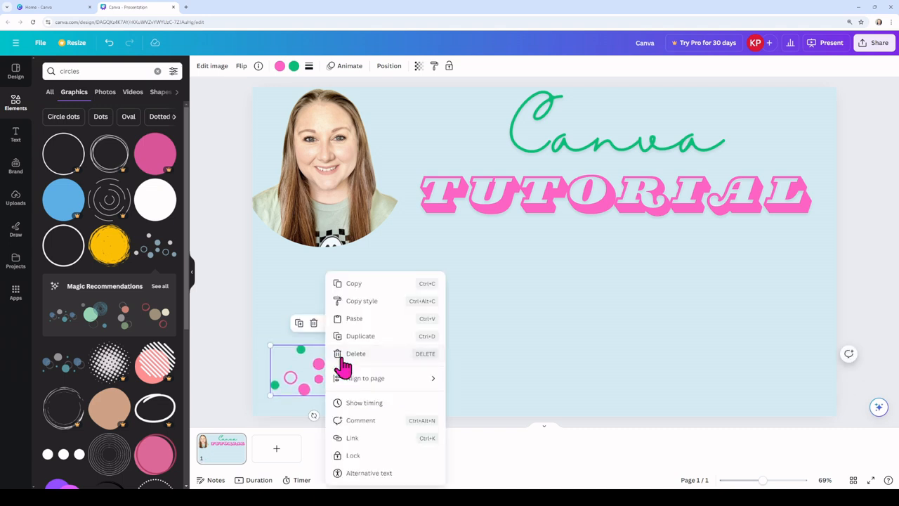
{"action": "left_click", "coordinate": [363, 285]}
{"action": "right_click", "coordinate": [397, 377]}
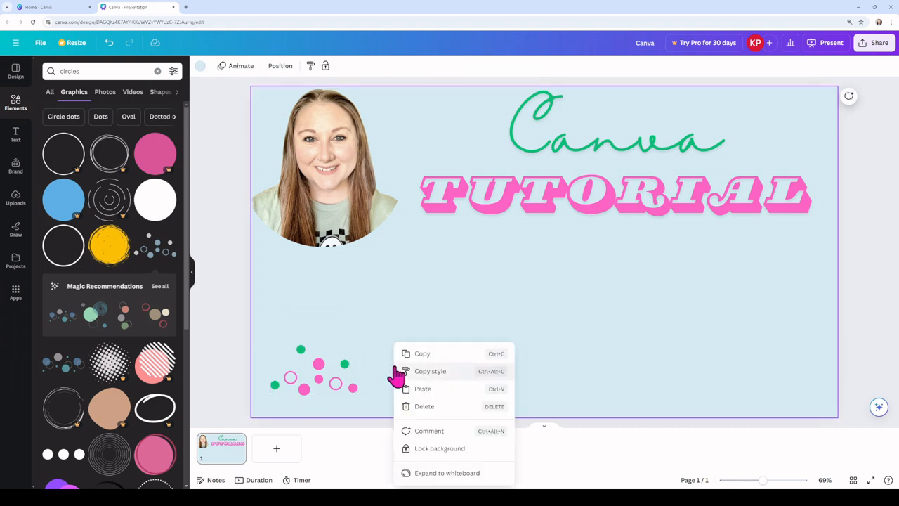
{"action": "left_click", "coordinate": [427, 396]}
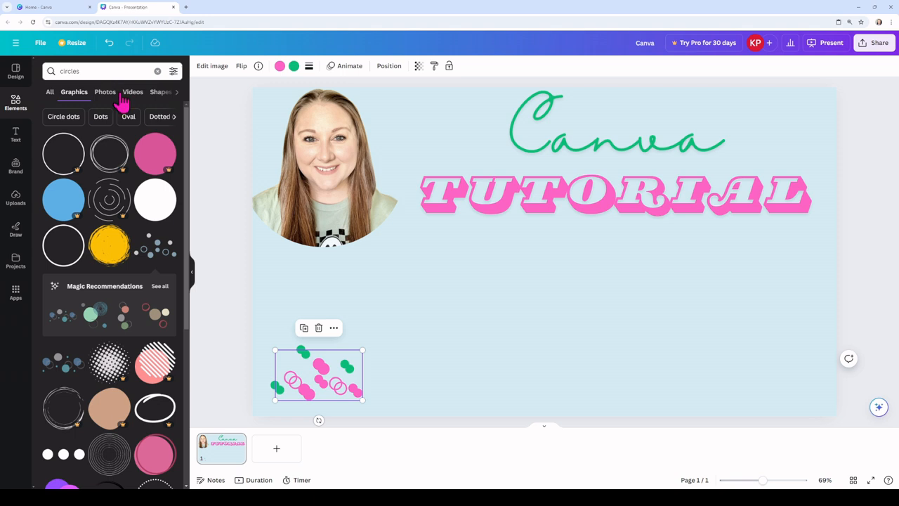
{"action": "left_click_drag", "start_coordinate": [325, 377], "coordinate": [322, 400]}
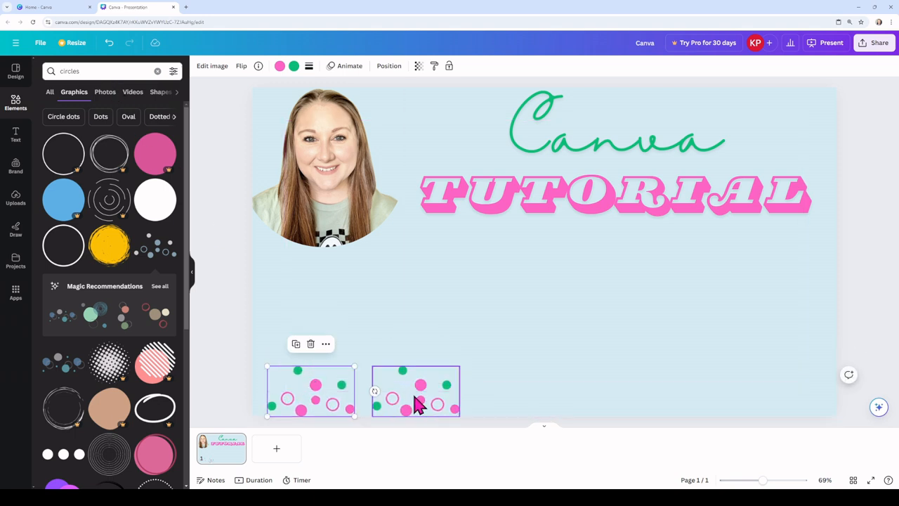
{"action": "left_click", "coordinate": [416, 390]}
{"action": "left_click_drag", "start_coordinate": [416, 387], "coordinate": [403, 386]}
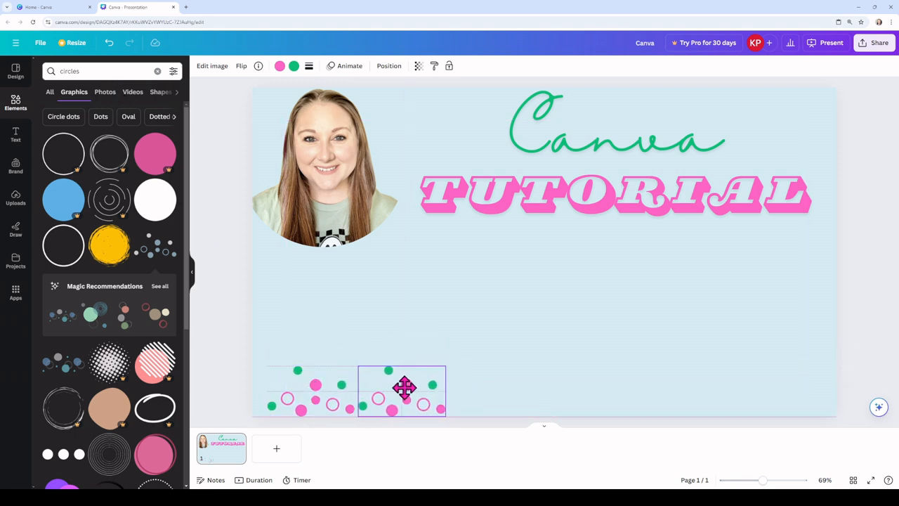
Step: Paste a third and a fourth copy of the circles graphic and line them up in the row along the page's lower edge
{"action": "left_click", "coordinate": [490, 391]}
{"action": "right_click", "coordinate": [490, 385]}
{"action": "left_click", "coordinate": [543, 389]}
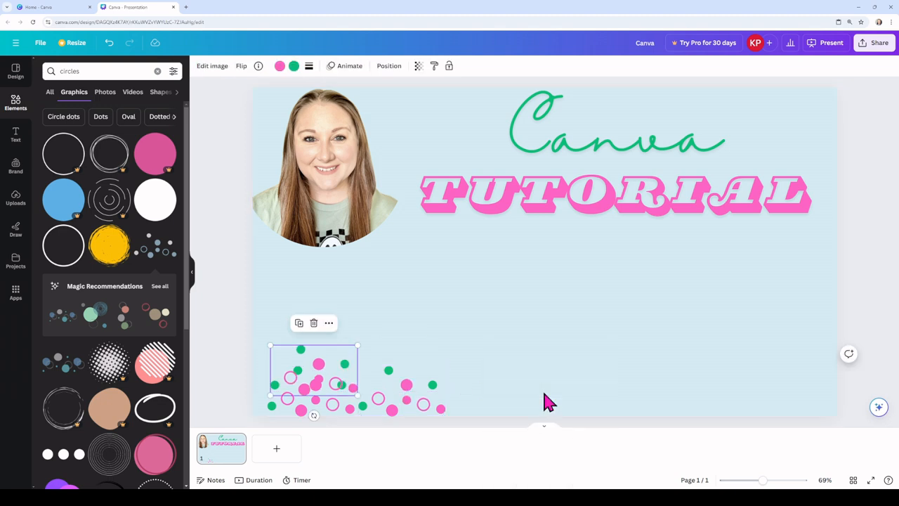
{"action": "left_click_drag", "start_coordinate": [323, 373], "coordinate": [485, 383]}
{"action": "right_click", "coordinate": [563, 386]}
{"action": "left_click", "coordinate": [604, 357]}
{"action": "right_click", "coordinate": [561, 375]}
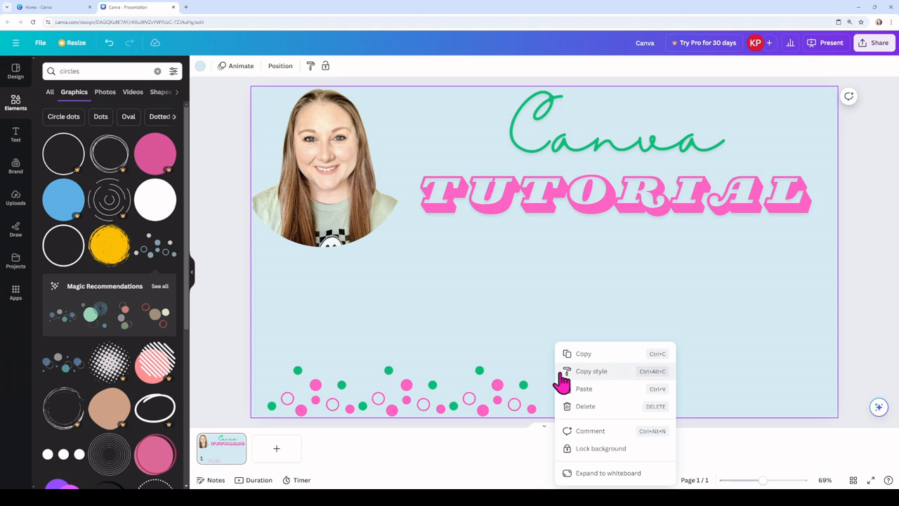
{"action": "left_click", "coordinate": [596, 393]}
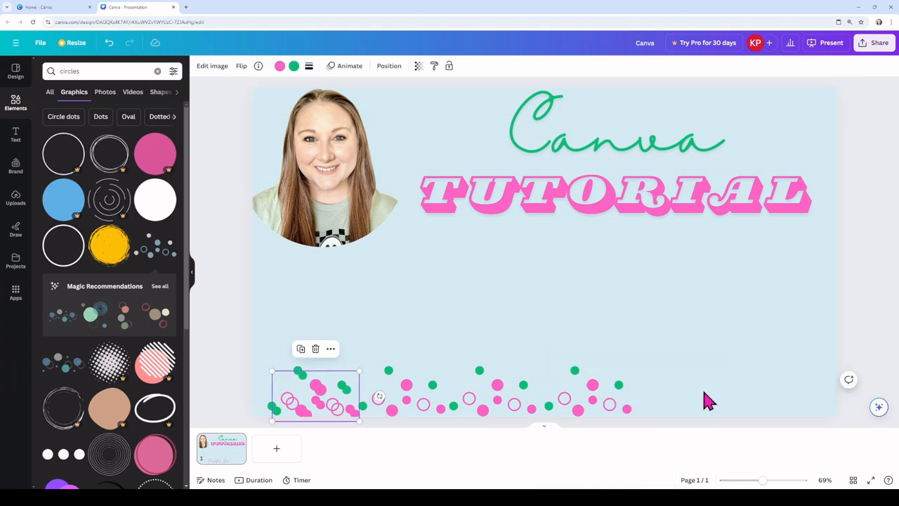
Step: Extend the row with a fifth and a sixth copy of the circles graphic, reaching the page's lower-right corner
{"action": "left_click_drag", "start_coordinate": [347, 407], "coordinate": [684, 387]}
{"action": "right_click", "coordinate": [467, 337]}
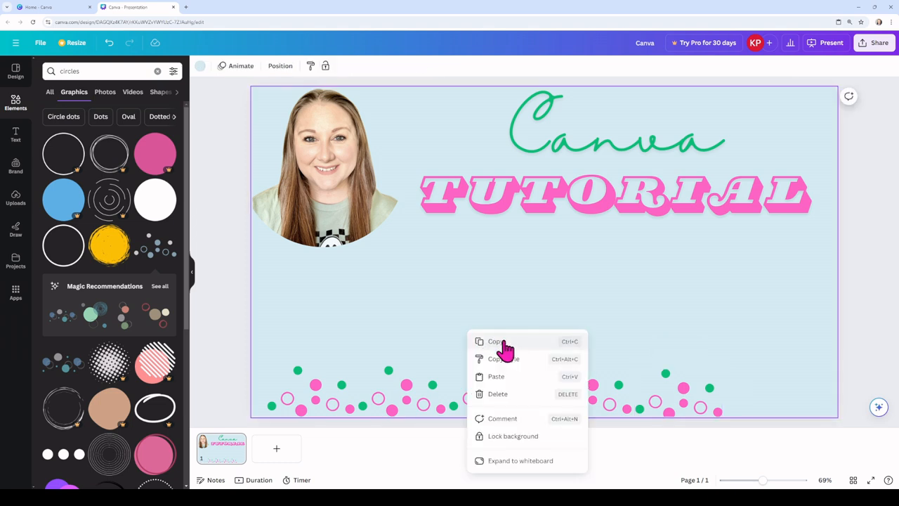
{"action": "left_click", "coordinate": [506, 377]}
{"action": "left_click_drag", "start_coordinate": [322, 399], "coordinate": [781, 385]}
{"action": "left_click", "coordinate": [633, 355]}
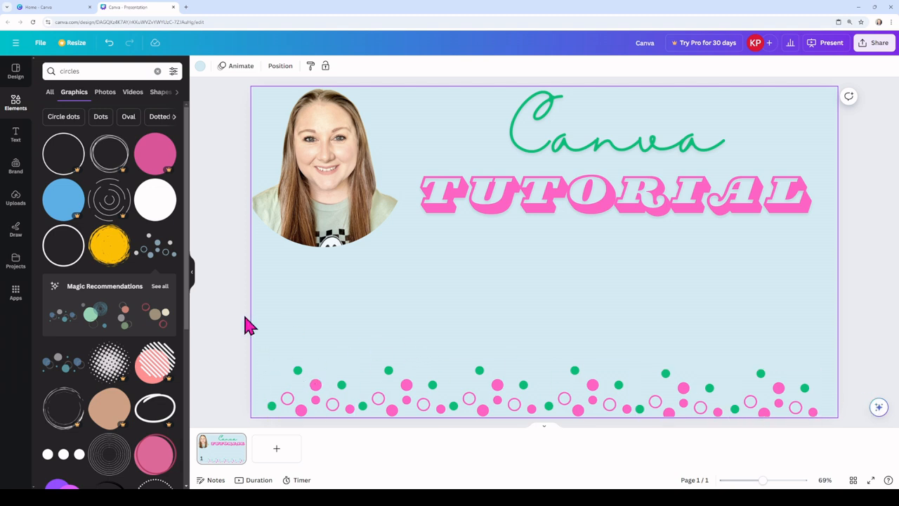
{"action": "left_click", "coordinate": [221, 310]}
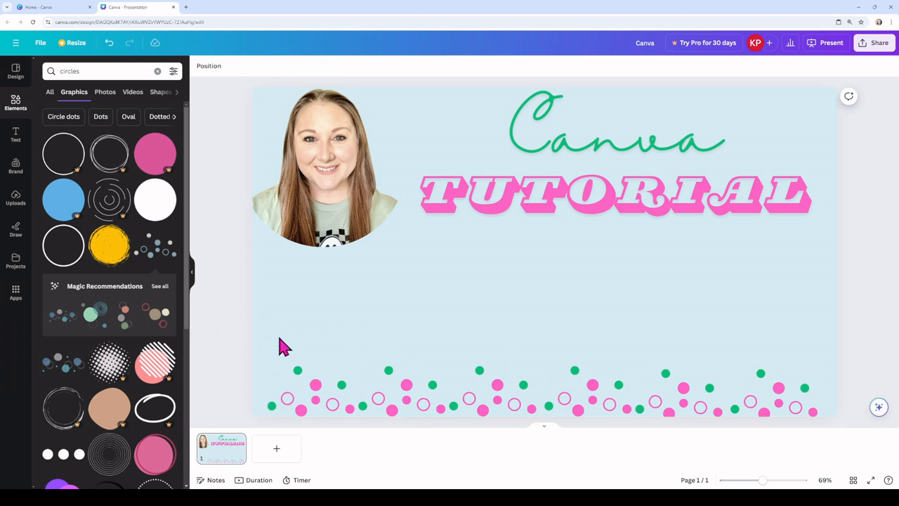
Step: Move the "Canva TUTORIAL" title down and slightly left, between the portrait and the row of circles
{"action": "left_click", "coordinate": [597, 207]}
{"action": "left_click_drag", "start_coordinate": [597, 207], "coordinate": [546, 295]}
{"action": "left_click", "coordinate": [225, 300]}
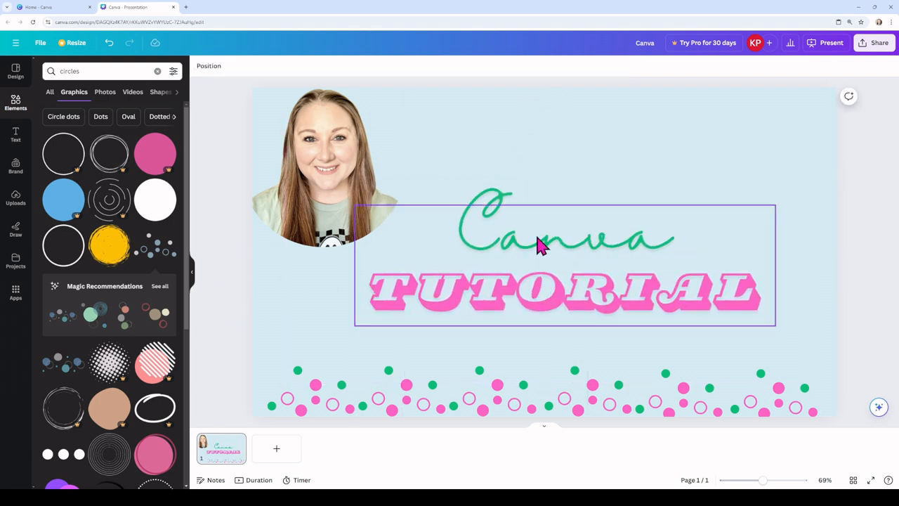
Step: Download the design as a JPG image
{"action": "left_click", "coordinate": [881, 46]}
{"action": "left_click", "coordinate": [758, 276]}
{"action": "left_click", "coordinate": [804, 104]}
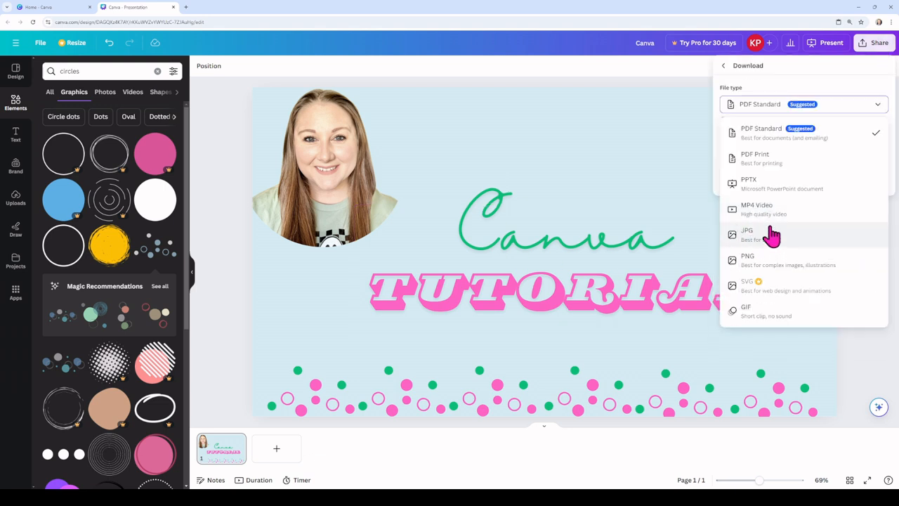
{"action": "left_click", "coordinate": [805, 242]}
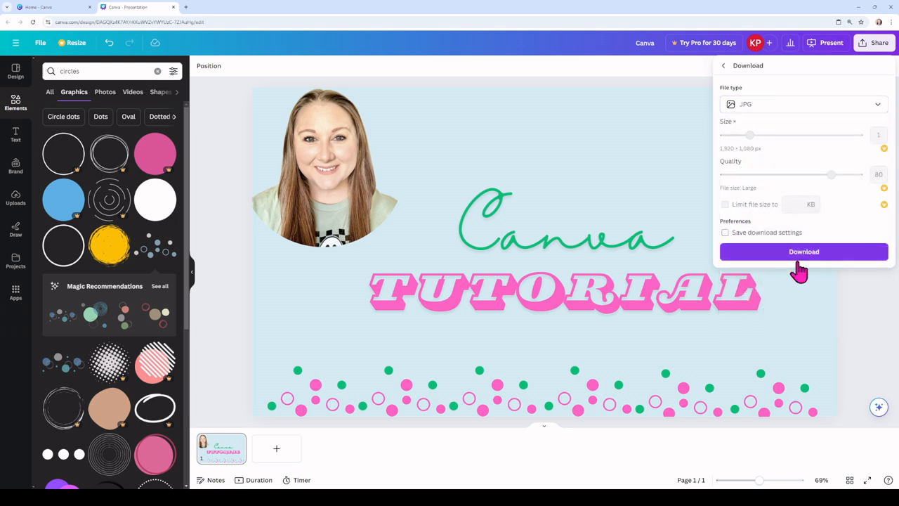
{"action": "left_click", "coordinate": [814, 254]}
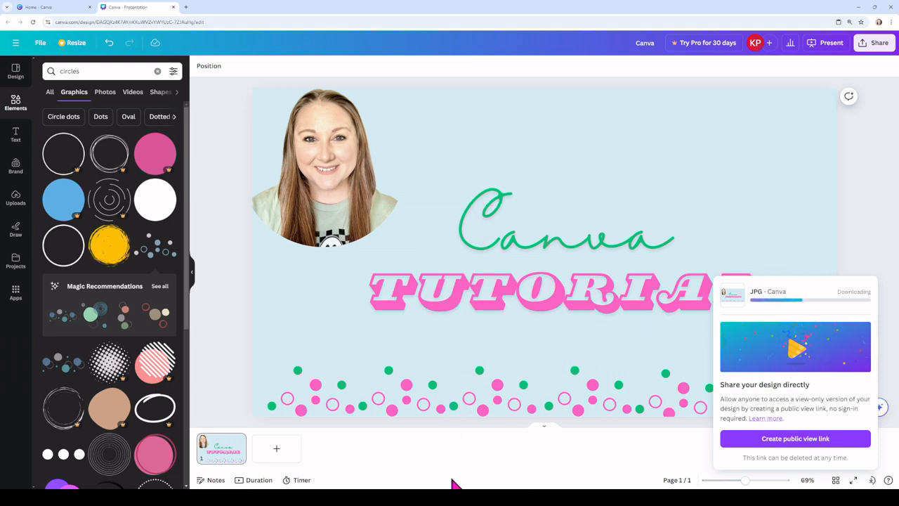
Step: Animate the title text, choosing Pop for "Canva" and Baseline for "TUTORIAL"
{"action": "left_click", "coordinate": [546, 246]}
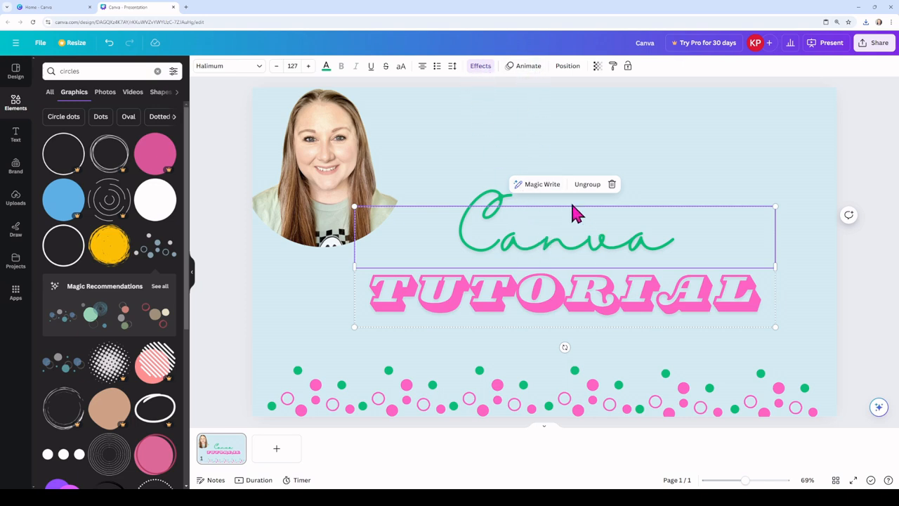
{"action": "left_click", "coordinate": [524, 70]}
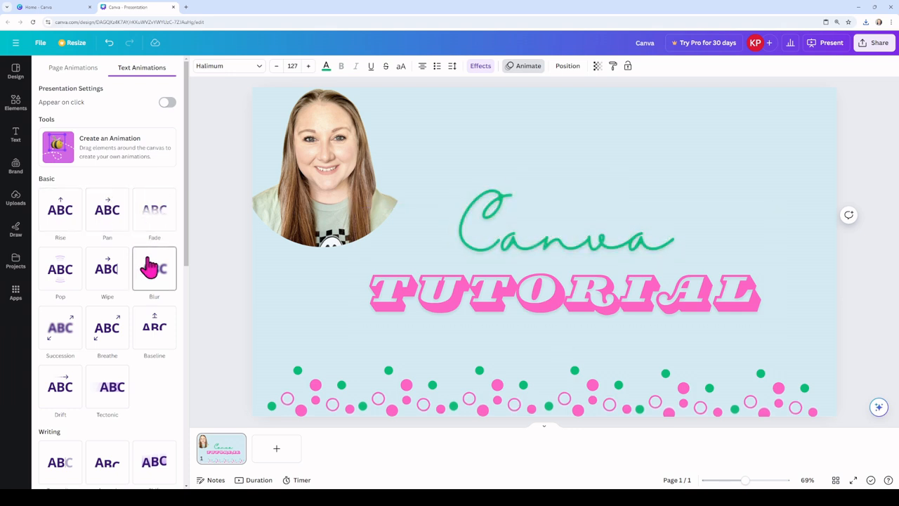
{"action": "left_click", "coordinate": [65, 278]}
{"action": "left_click", "coordinate": [515, 309]}
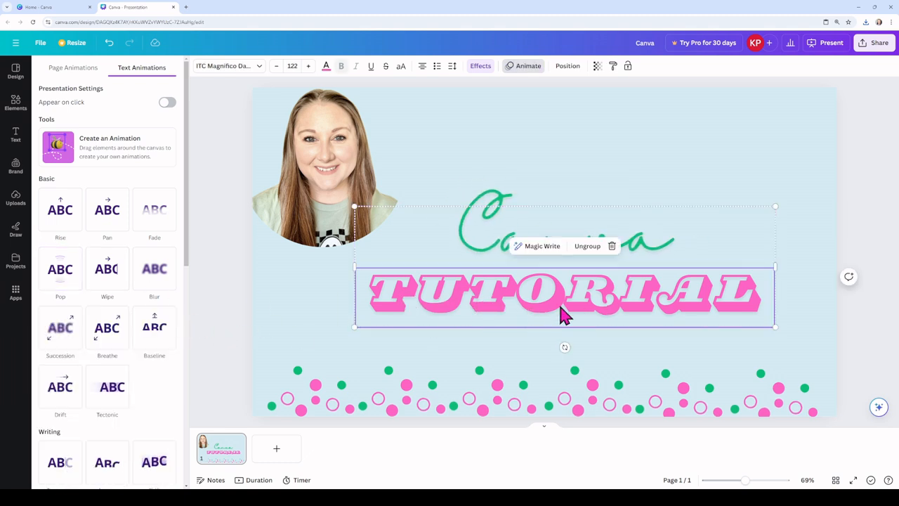
{"action": "left_click", "coordinate": [143, 335]}
Step: Apply the Pan animation to the portrait photo and the Tumble animation to all six circle graphics together
{"action": "left_click", "coordinate": [351, 189]}
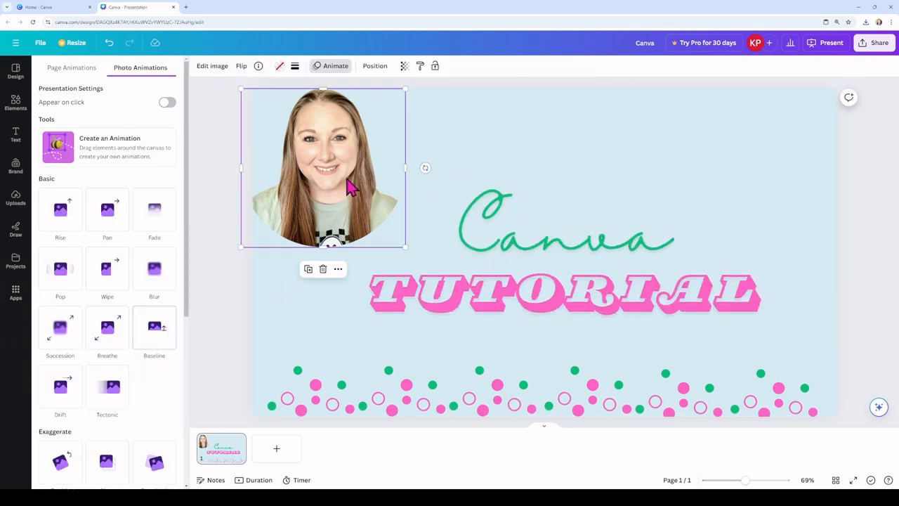
{"action": "left_click", "coordinate": [106, 209]}
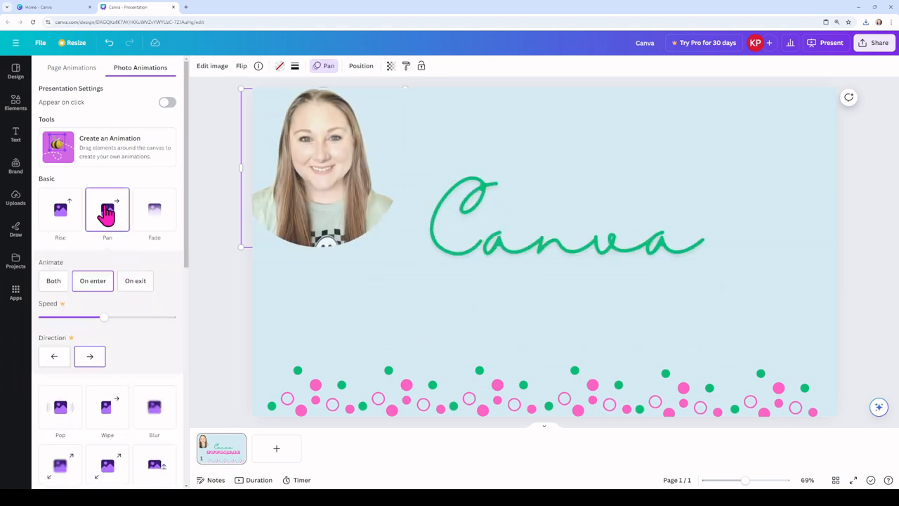
{"action": "left_click", "coordinate": [276, 359]}
{"action": "left_click_drag", "start_coordinate": [299, 361], "coordinate": [829, 422]}
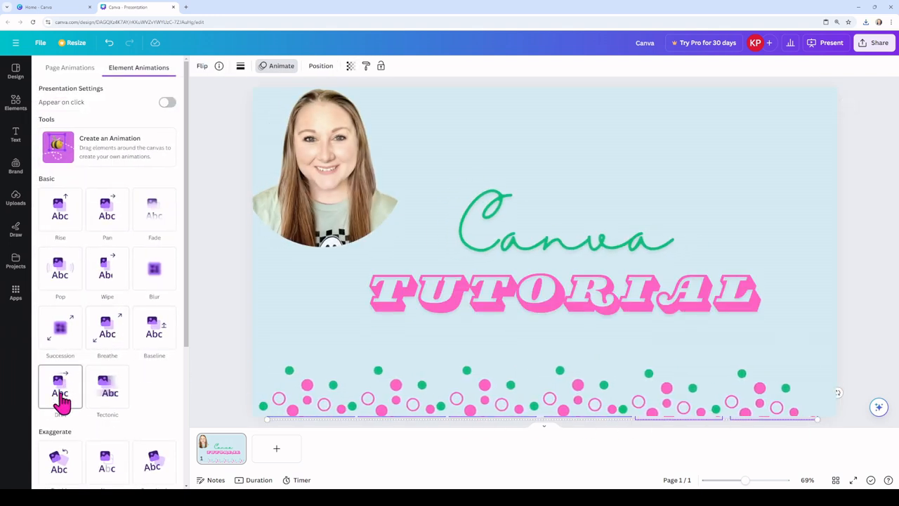
{"action": "scroll", "coordinate": [62, 401], "scroll_direction": "down", "scroll_amount": 1}
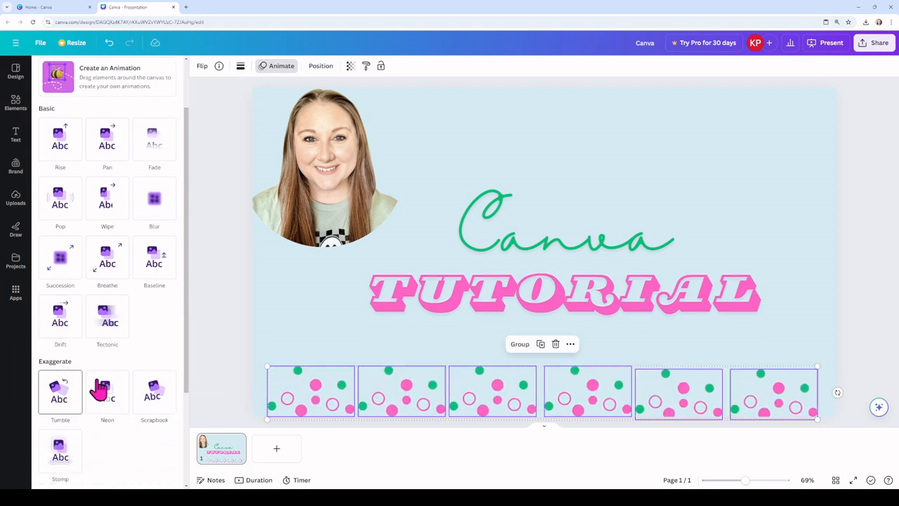
{"action": "left_click", "coordinate": [60, 398]}
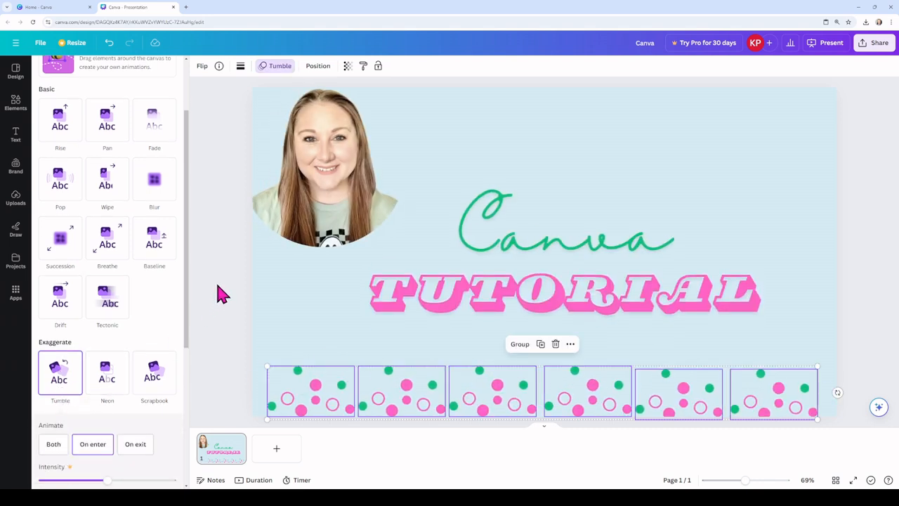
Step: Download the animated design as an MP4 video
{"action": "left_click", "coordinate": [877, 45]}
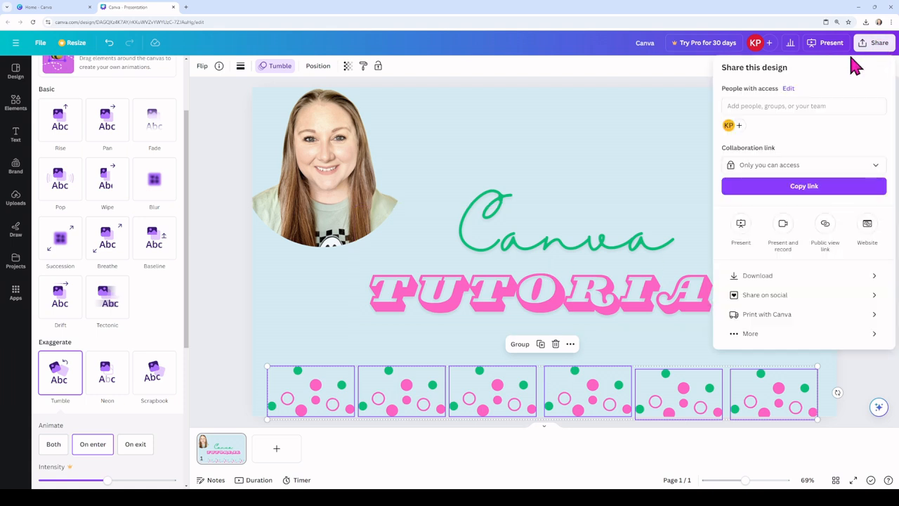
{"action": "left_click", "coordinate": [775, 278]}
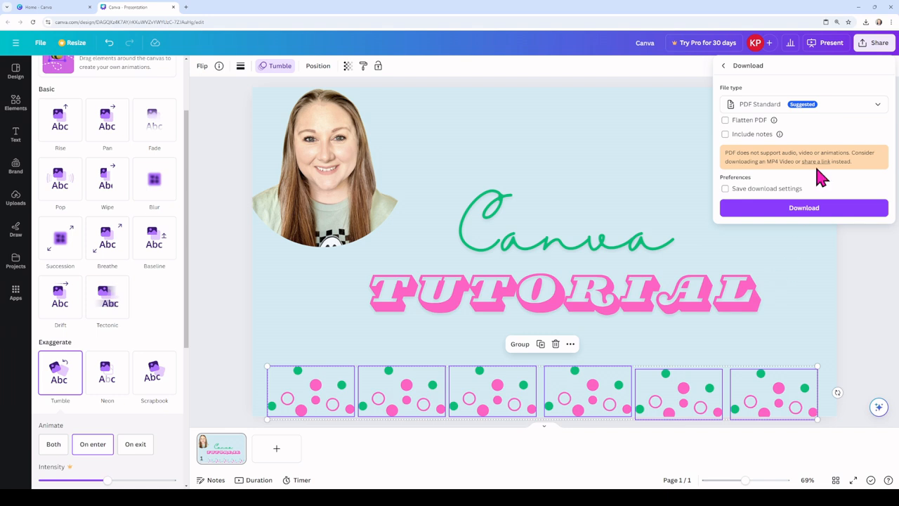
{"action": "left_click", "coordinate": [794, 107]}
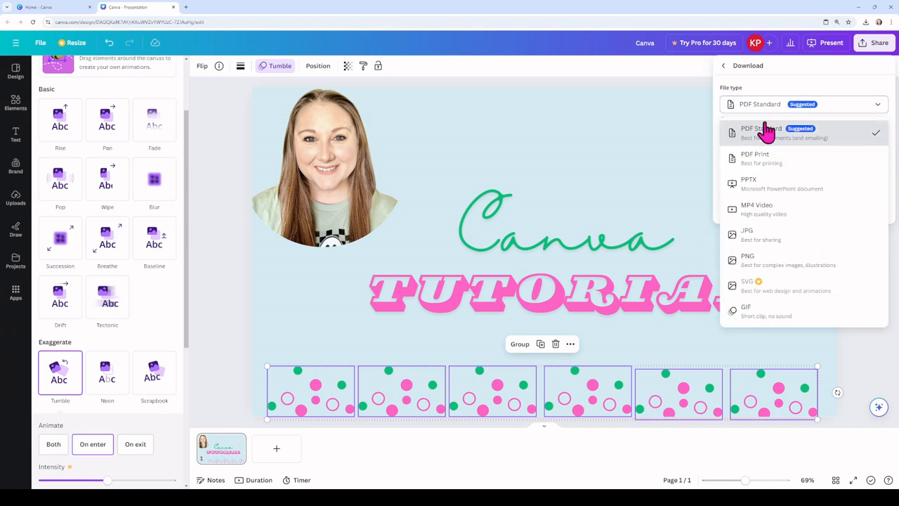
{"action": "left_click", "coordinate": [758, 211]}
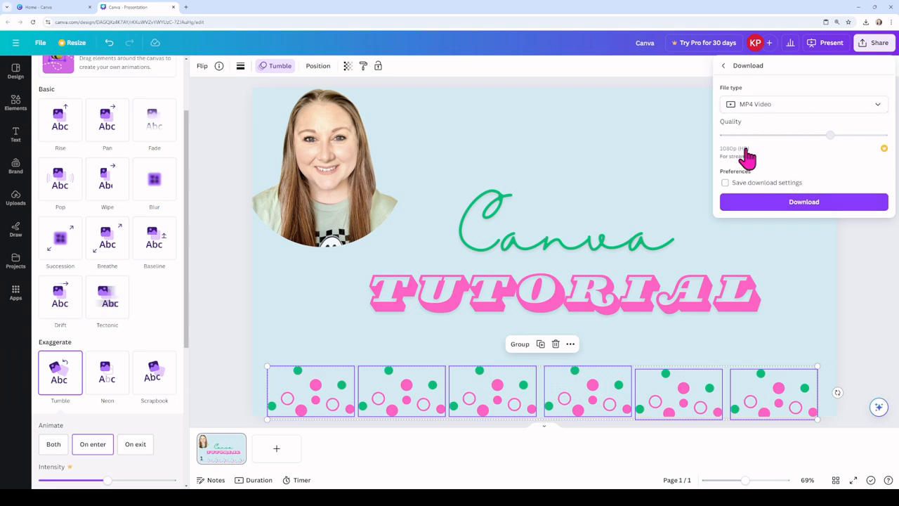
{"action": "left_click", "coordinate": [808, 203]}
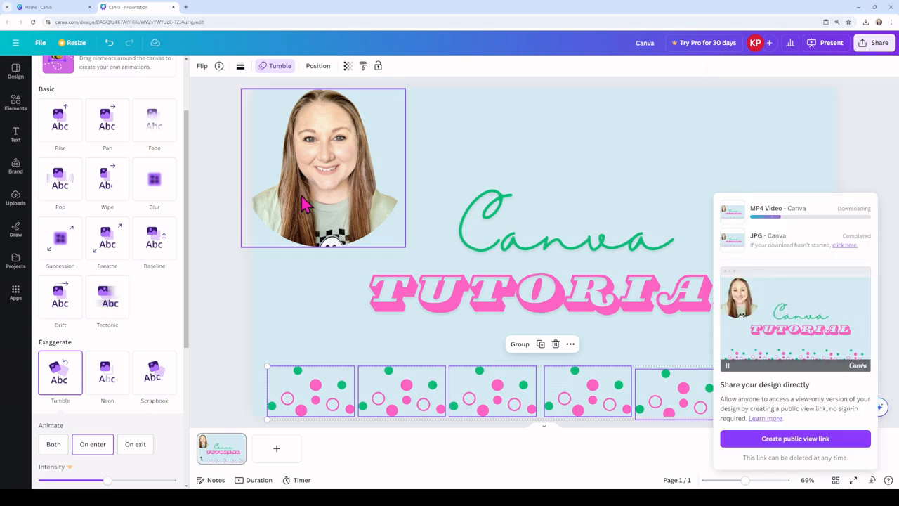